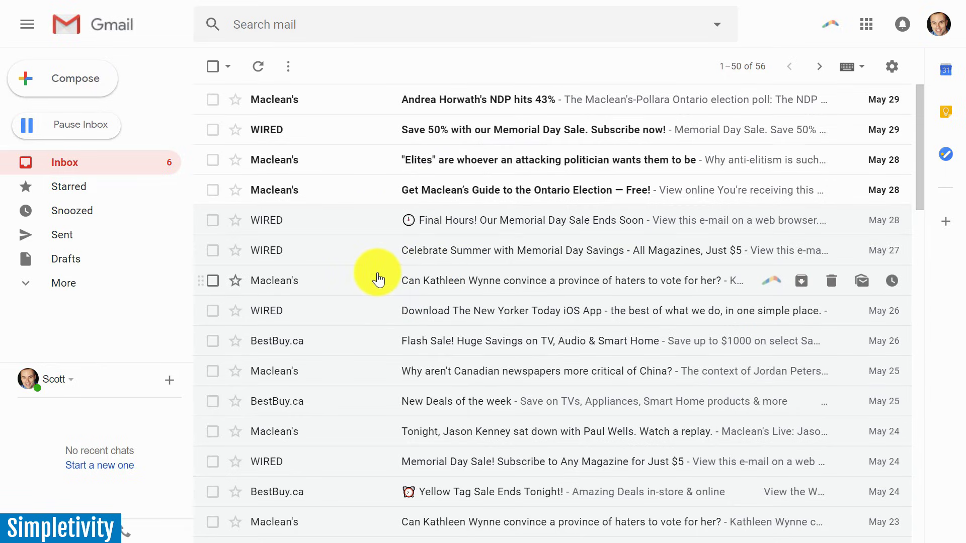
scroll(378, 279, "down", 3)
scroll(377, 280, "down", 2)
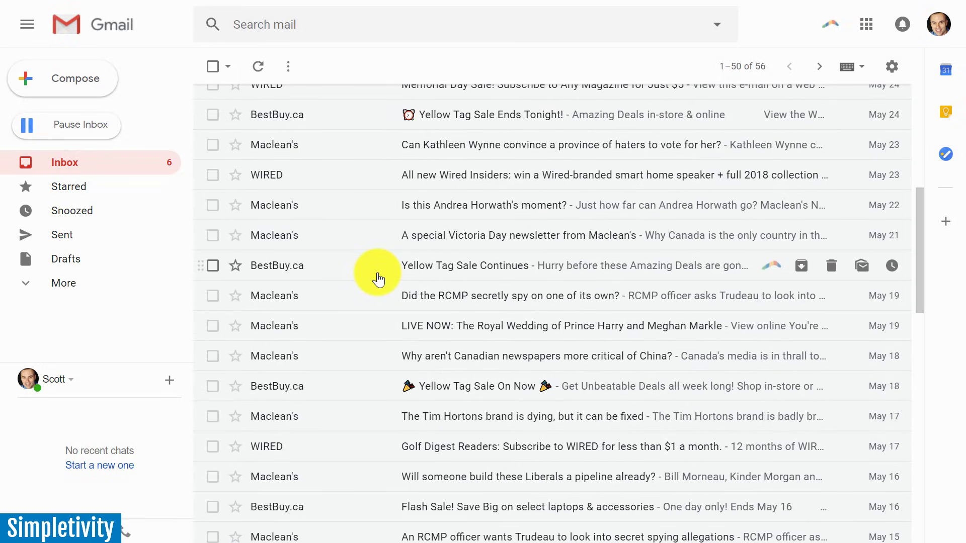
scroll(378, 279, "down", 2)
scroll(379, 279, "down", 1)
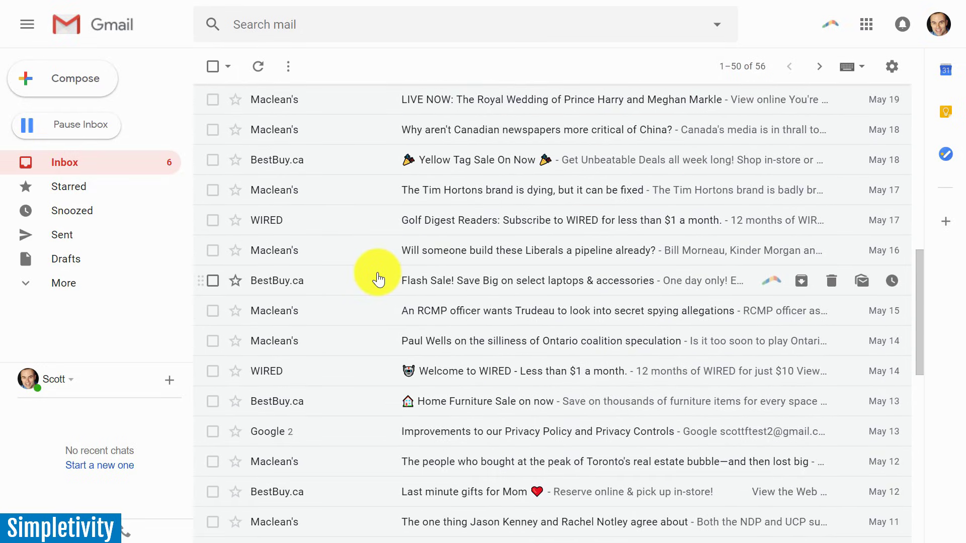
scroll(378, 280, "up", 8)
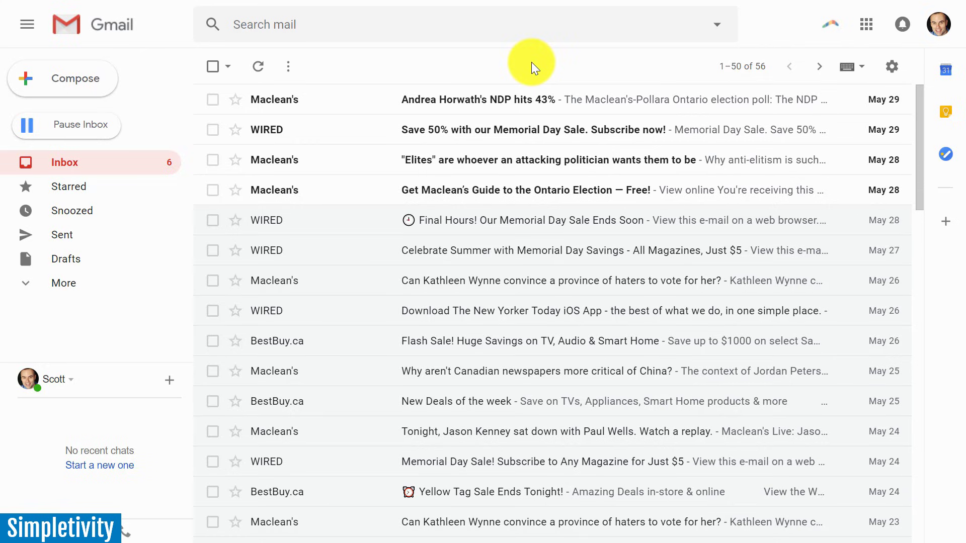
Visit the Filters and blocked addresses settings page, then return to the inbox
left_click(893, 69)
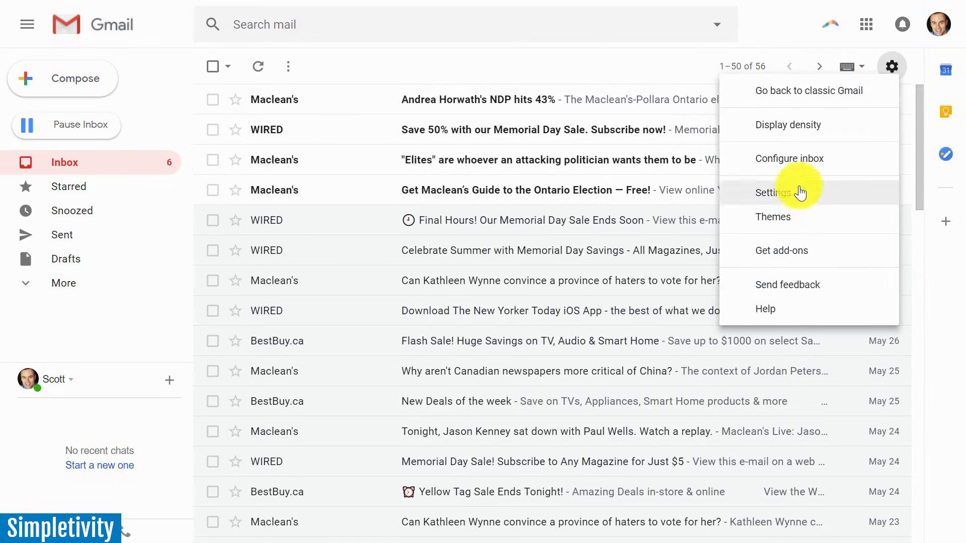
left_click(778, 198)
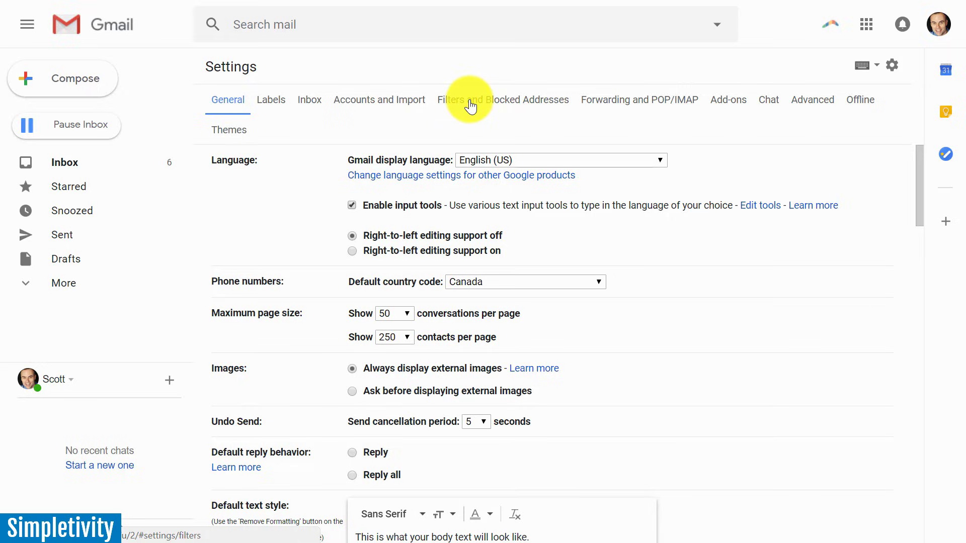
left_click(497, 106)
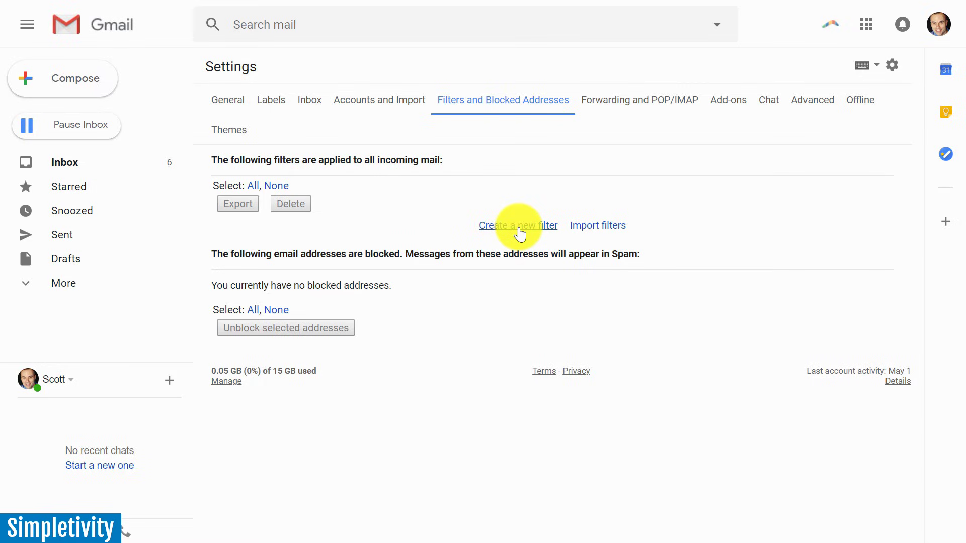
left_click(892, 66)
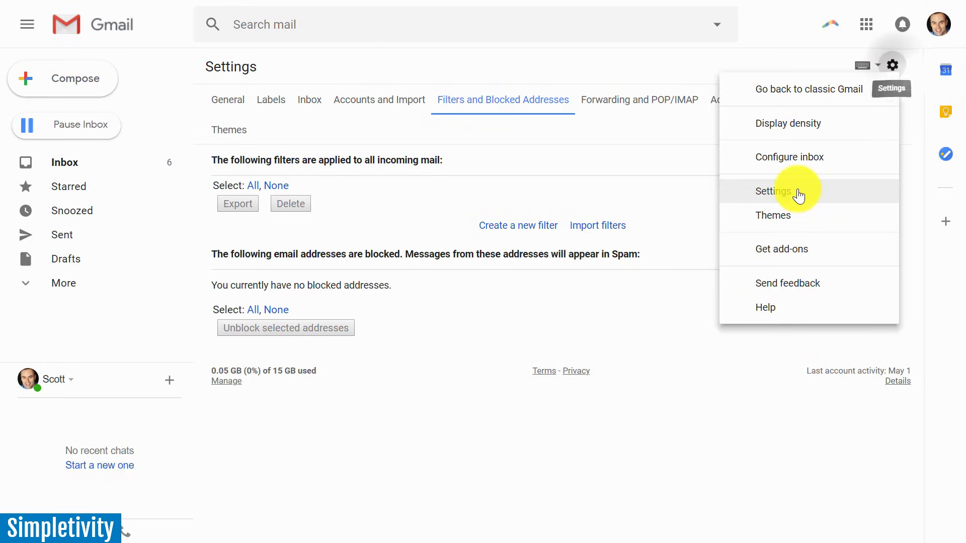
left_click(433, 198)
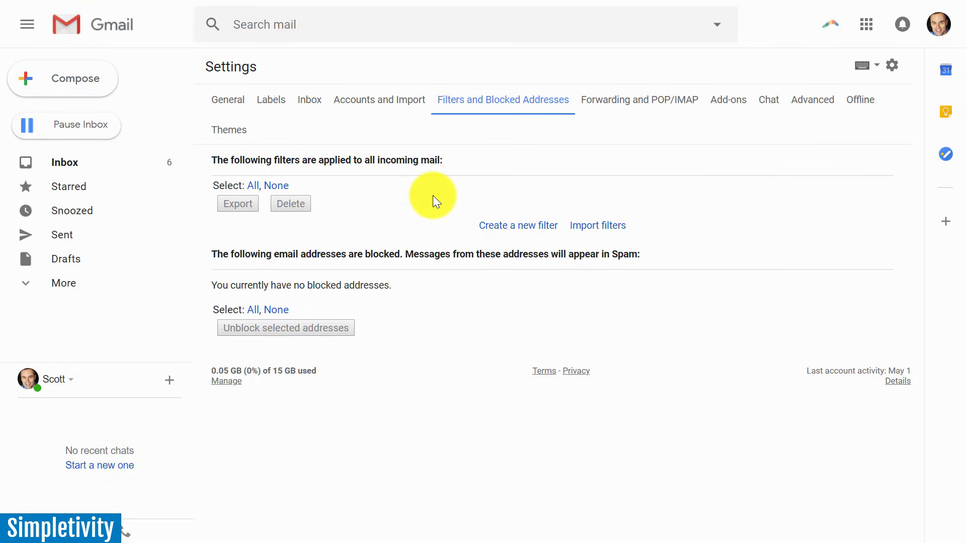
left_click(69, 170)
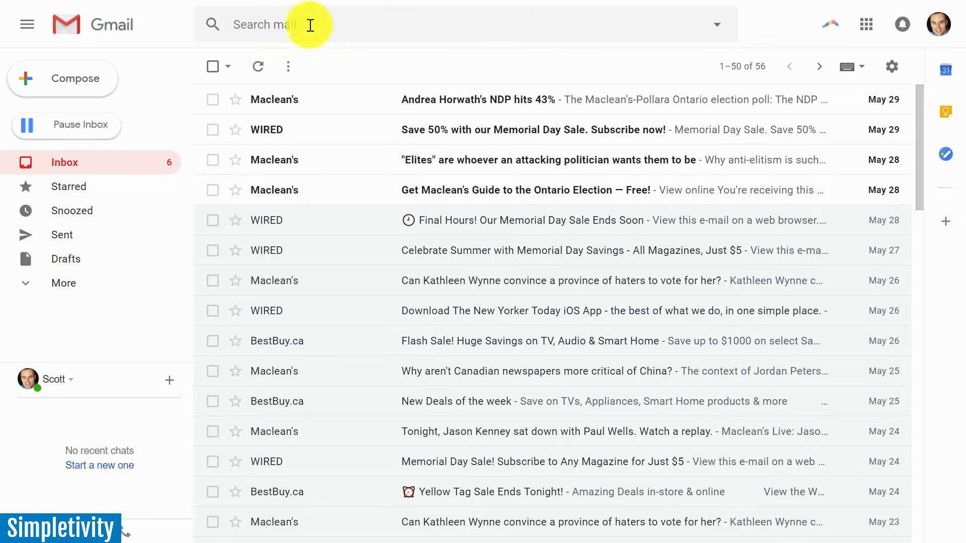
Show the advanced search options and step through the Subject, Has the words and Doesn't have fields
left_click(720, 33)
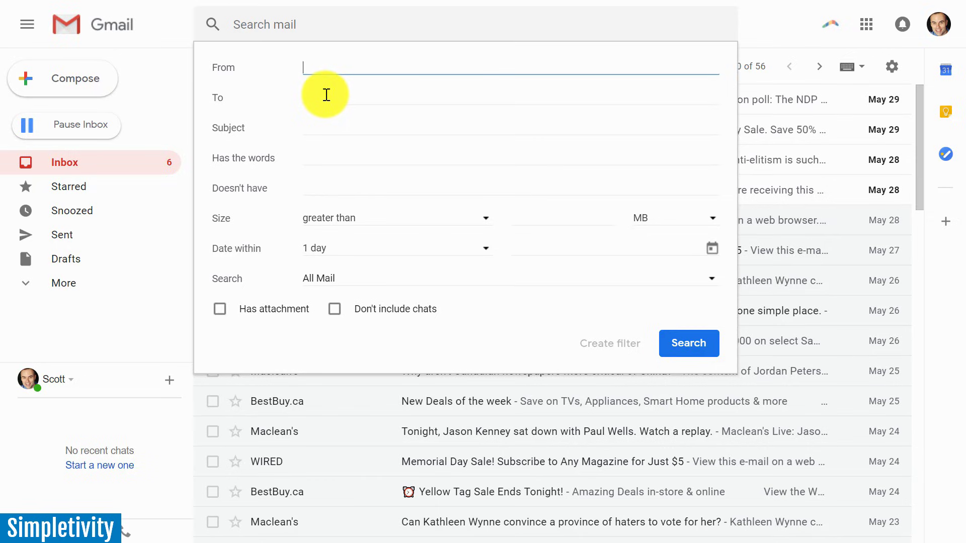
left_click(326, 124)
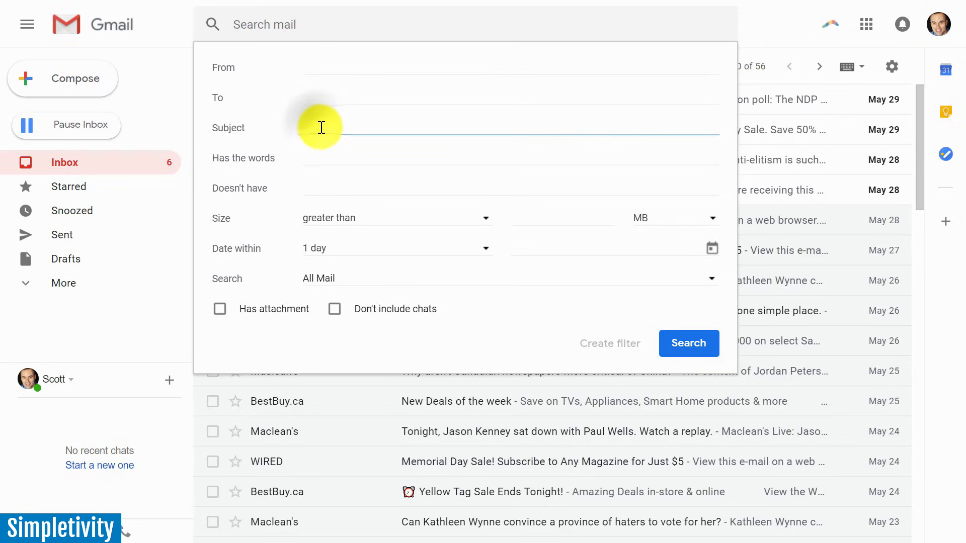
left_click(329, 156)
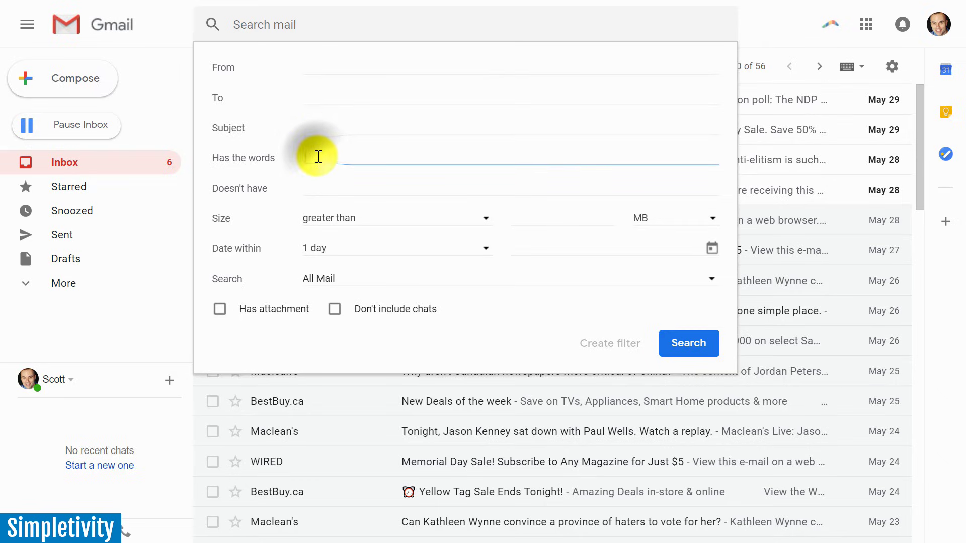
left_click(313, 188)
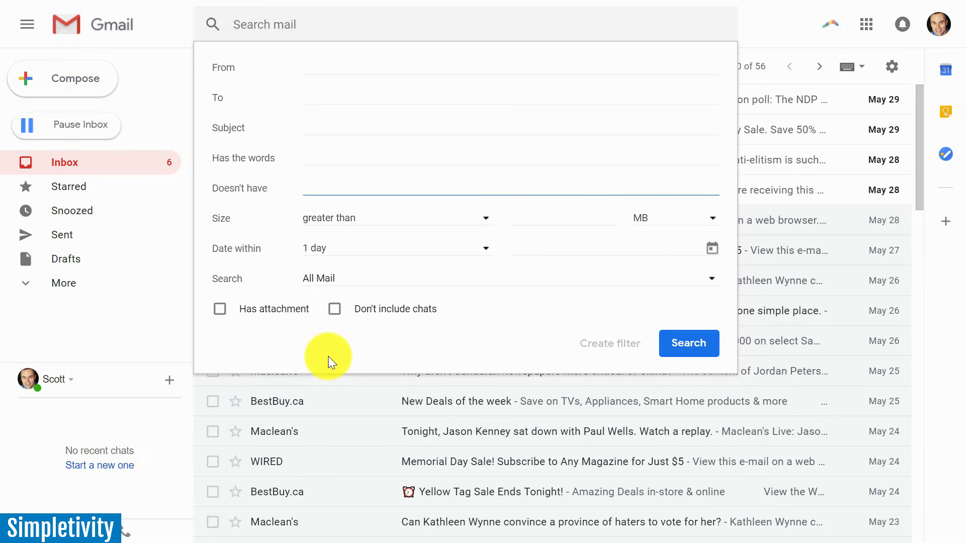
Close the advanced search options panel to show the inbox list again
left_click(76, 163)
scroll(378, 334, "down", 4)
scroll(378, 334, "down", 6)
scroll(378, 335, "down", 6)
scroll(379, 334, "up", 12)
scroll(379, 334, "up", 4)
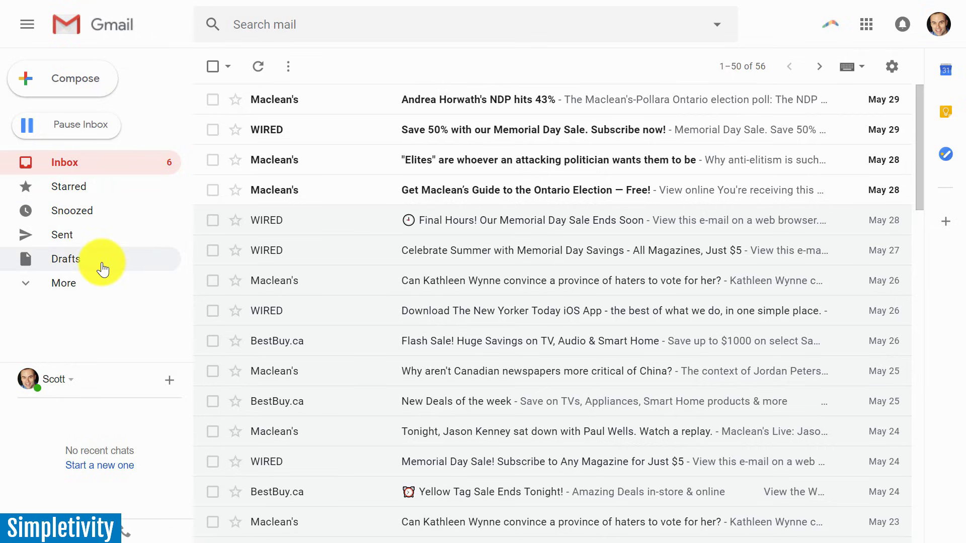
mouse_move(336, 250)
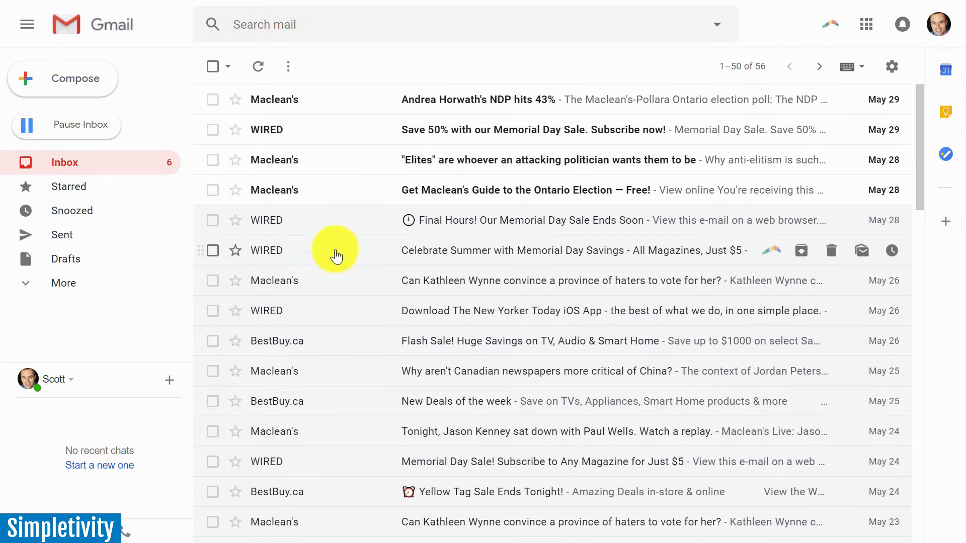
left_click(310, 253)
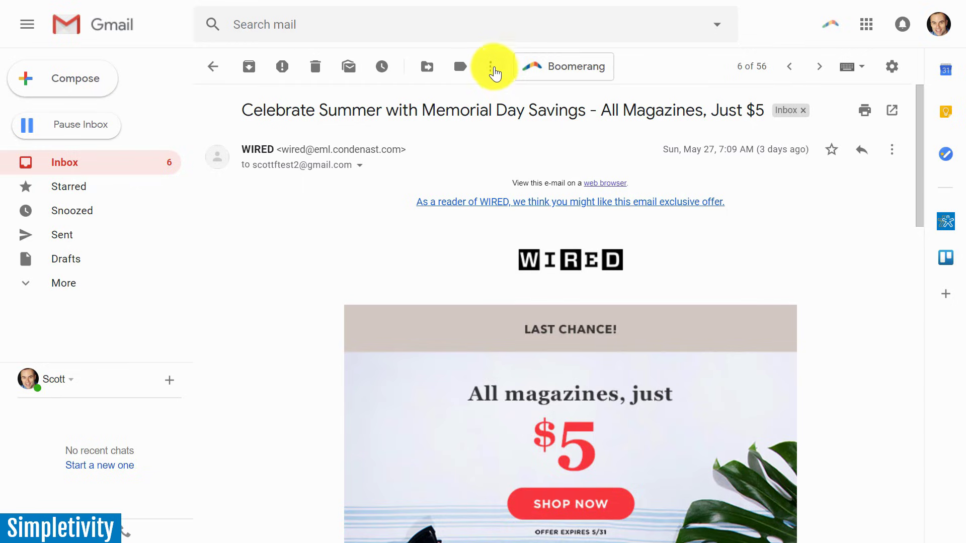
left_click(492, 69)
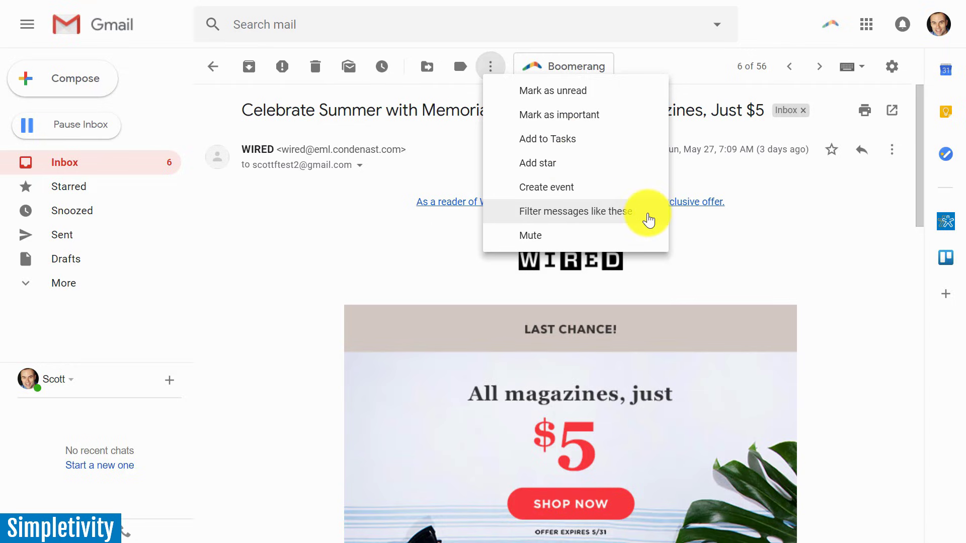
left_click(572, 215)
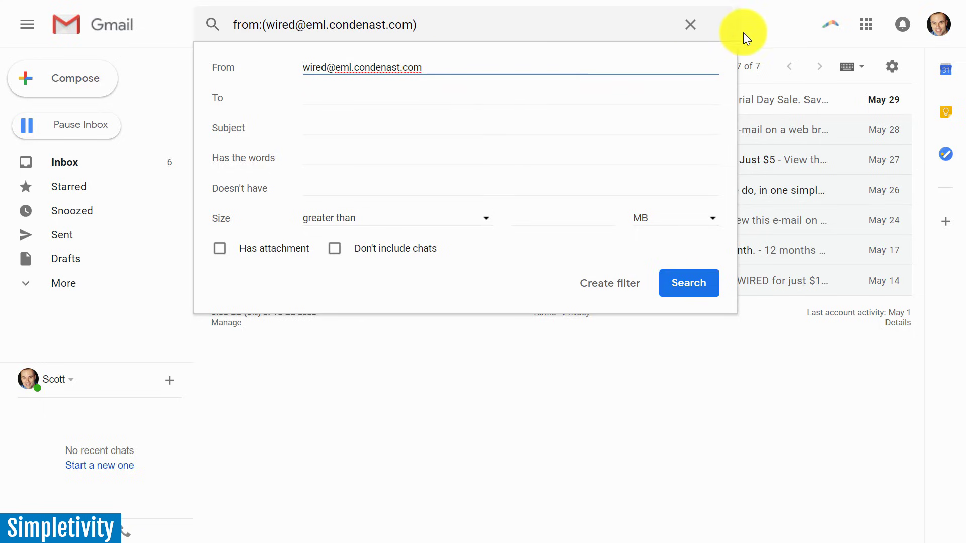
left_click(771, 22)
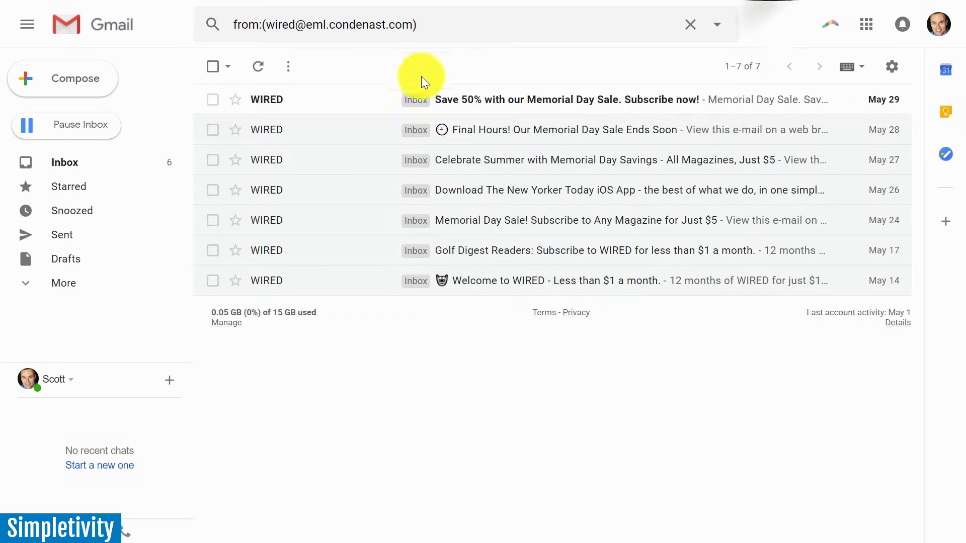
mouse_move(716, 25)
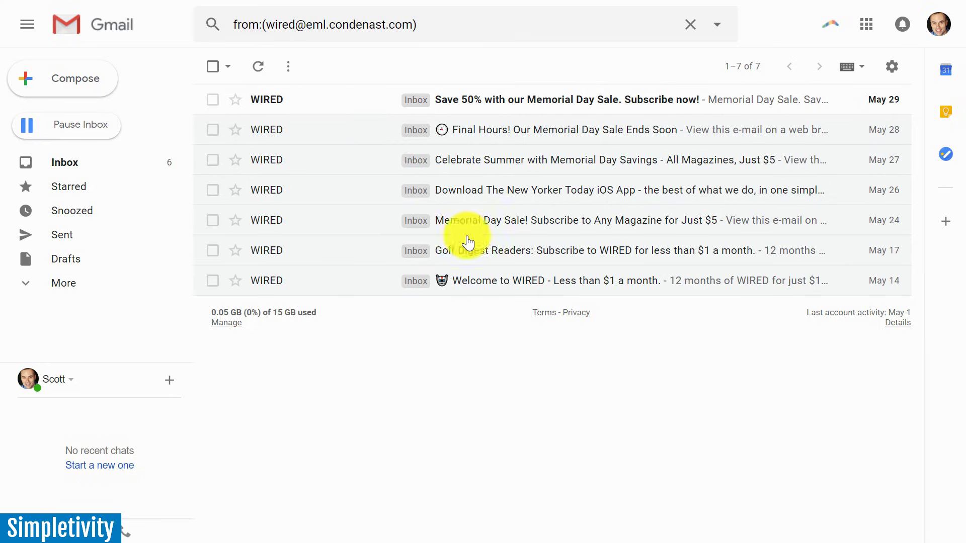
left_click(716, 31)
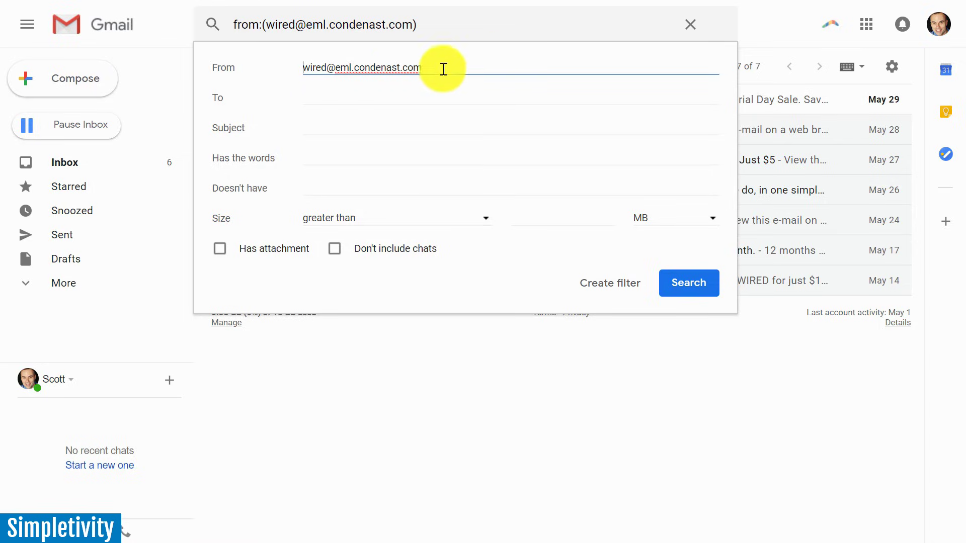
Set the filter to skip the inbox and apply a newly created WIRED label
left_click(610, 287)
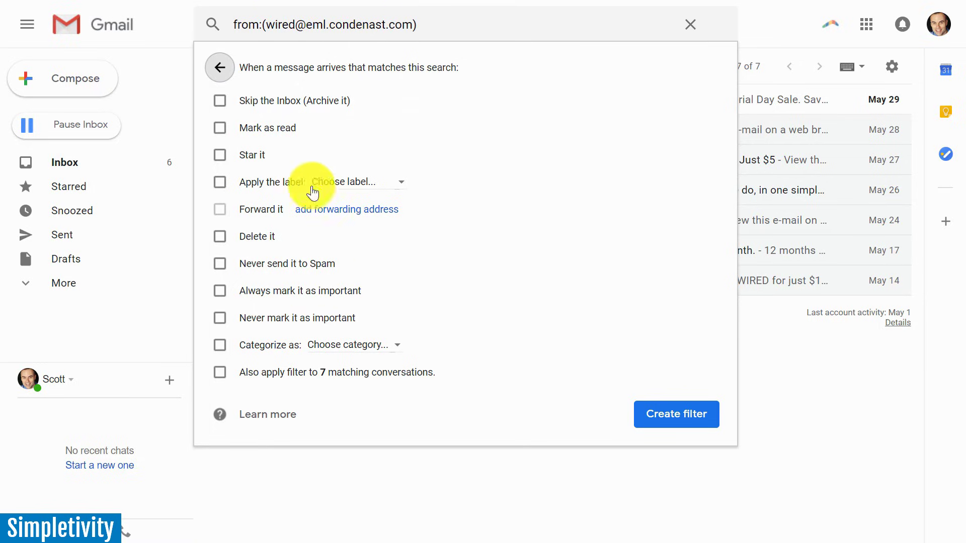
left_click(220, 102)
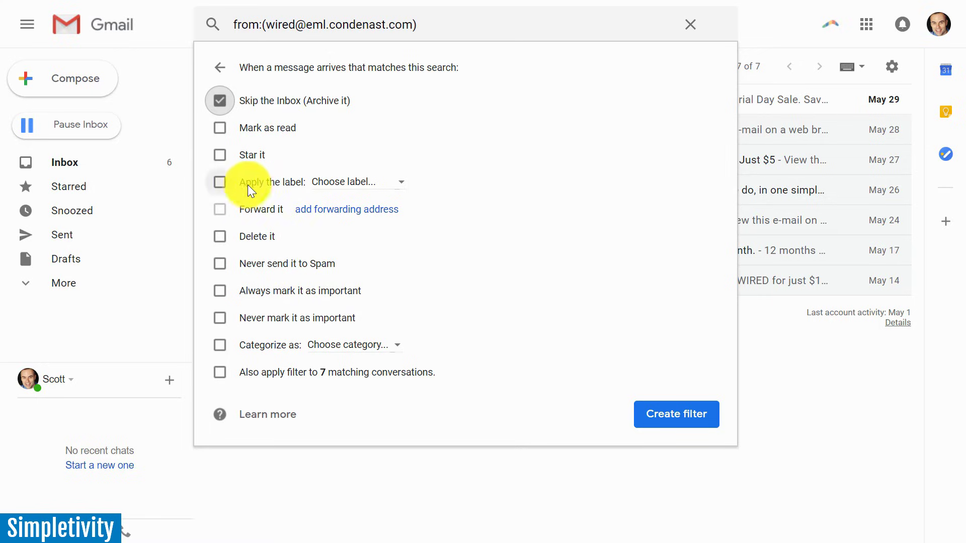
left_click(219, 182)
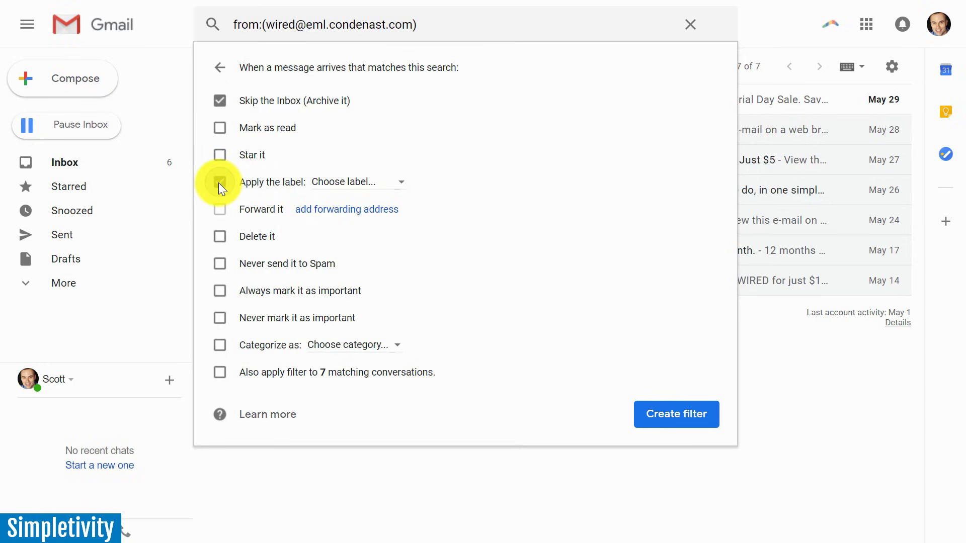
left_click(401, 187)
left_click(369, 218)
type("WIRED")
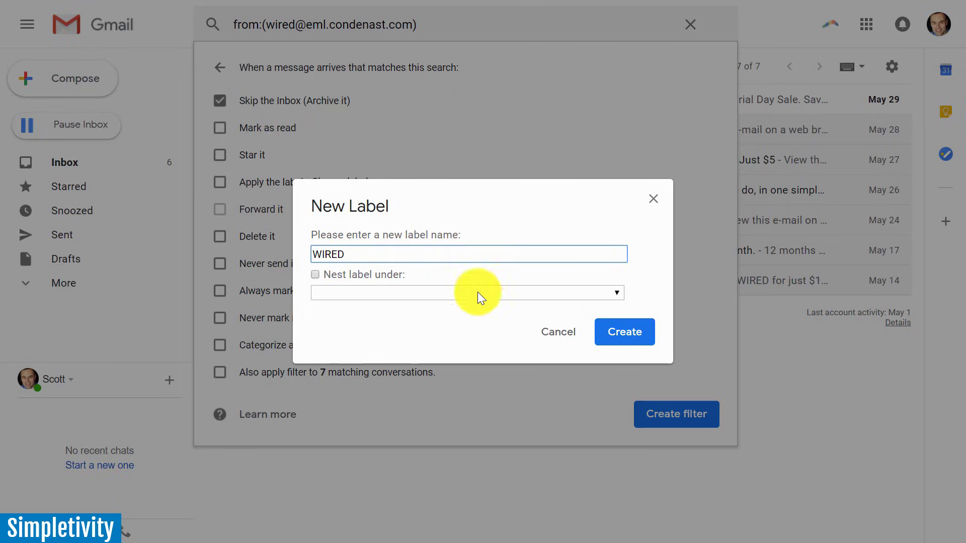
left_click(625, 332)
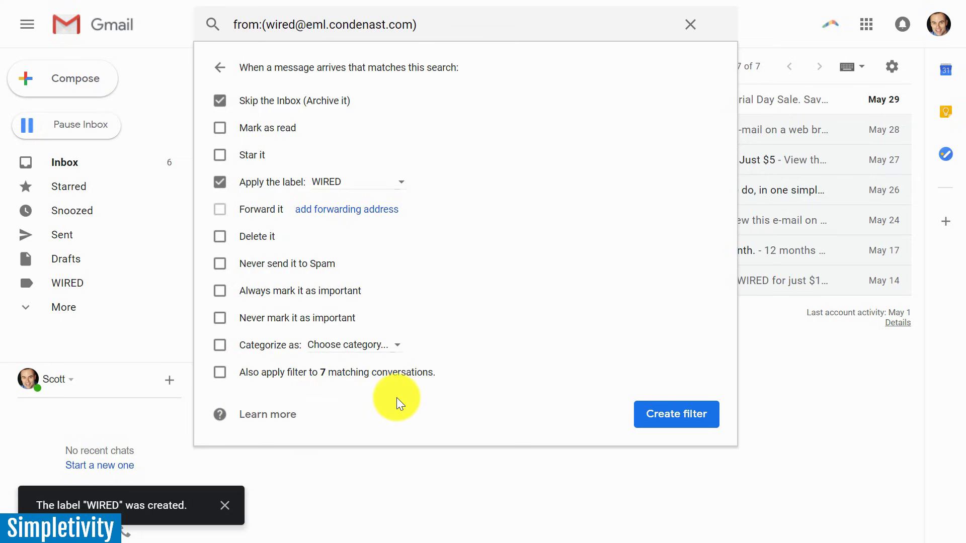
Also apply the filter to the 7 matching conversations and create it
left_click(226, 377)
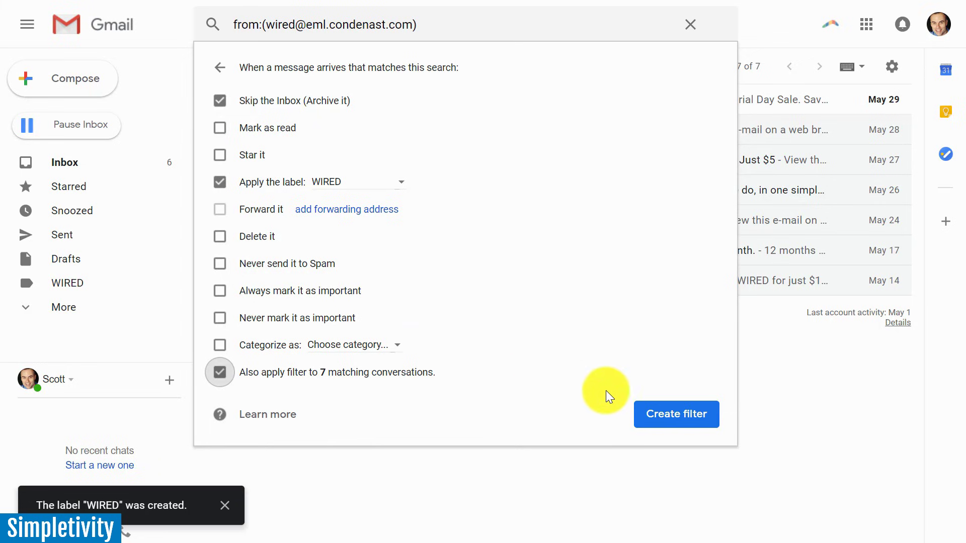
left_click(674, 419)
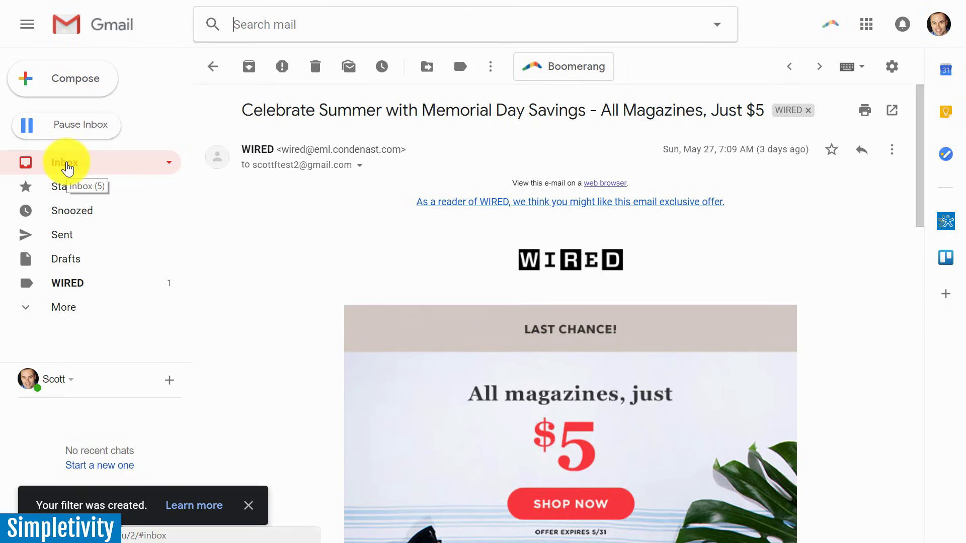
Check the inbox, view the one WIRED email still listed there, and go back
left_click(67, 165)
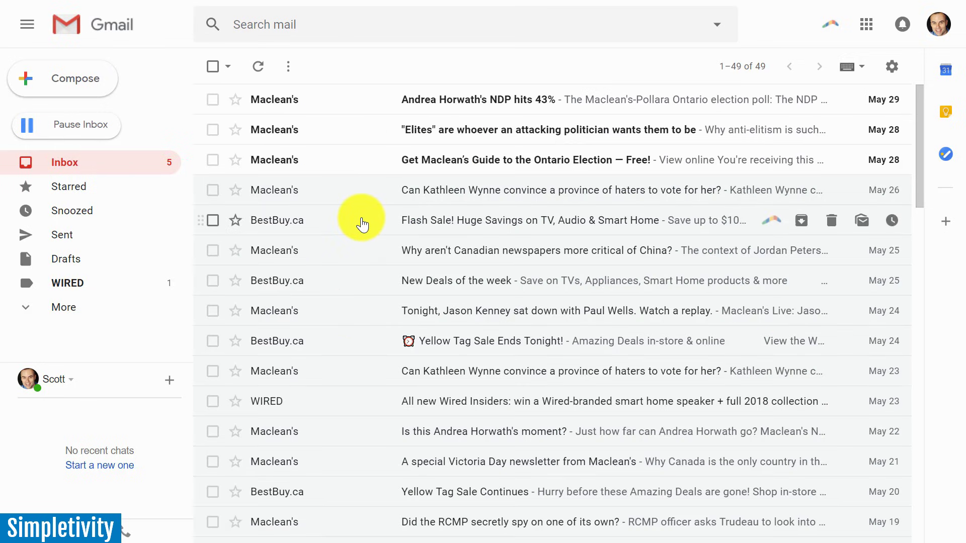
scroll(362, 225, "down", 5)
scroll(362, 225, "down", 5)
scroll(363, 224, "down", 10)
scroll(362, 224, "up", 15)
scroll(362, 224, "up", 3)
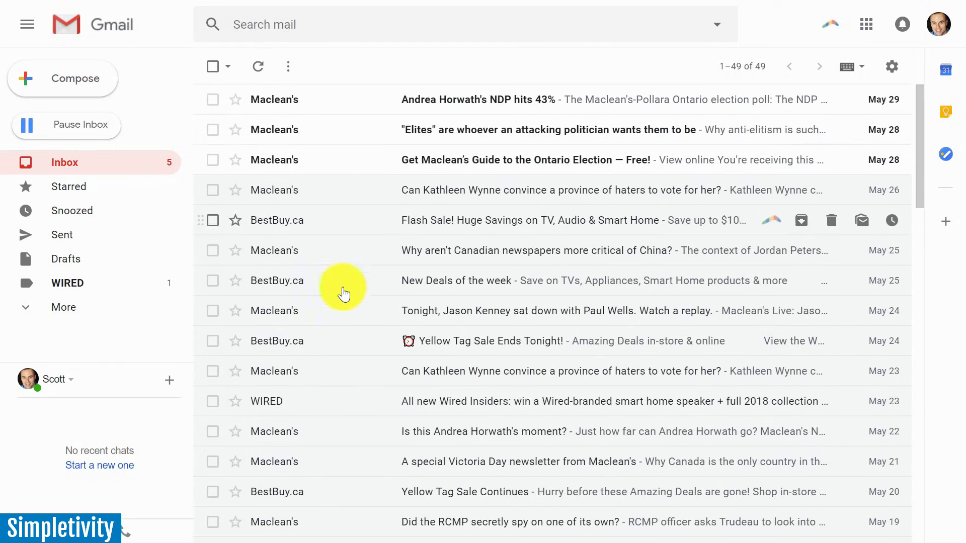
left_click(322, 404)
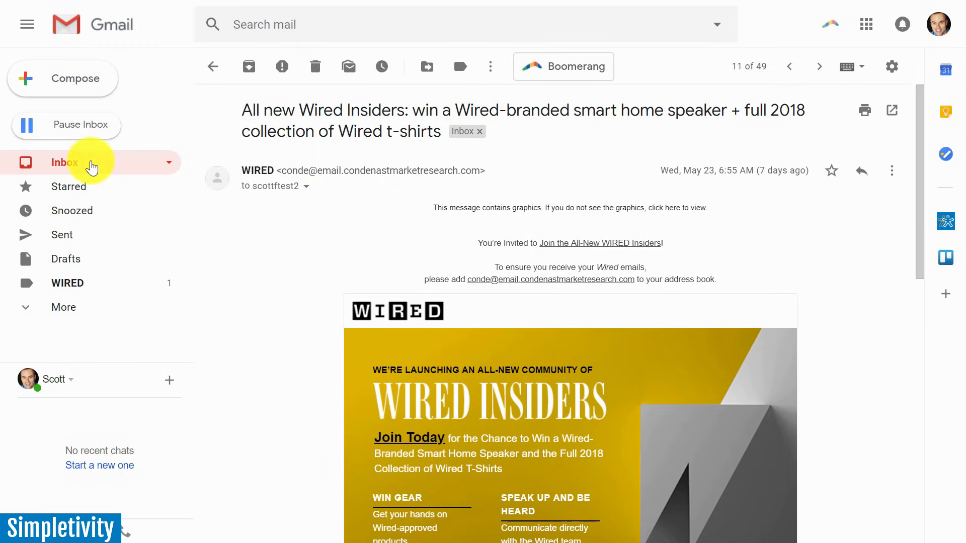
left_click(106, 161)
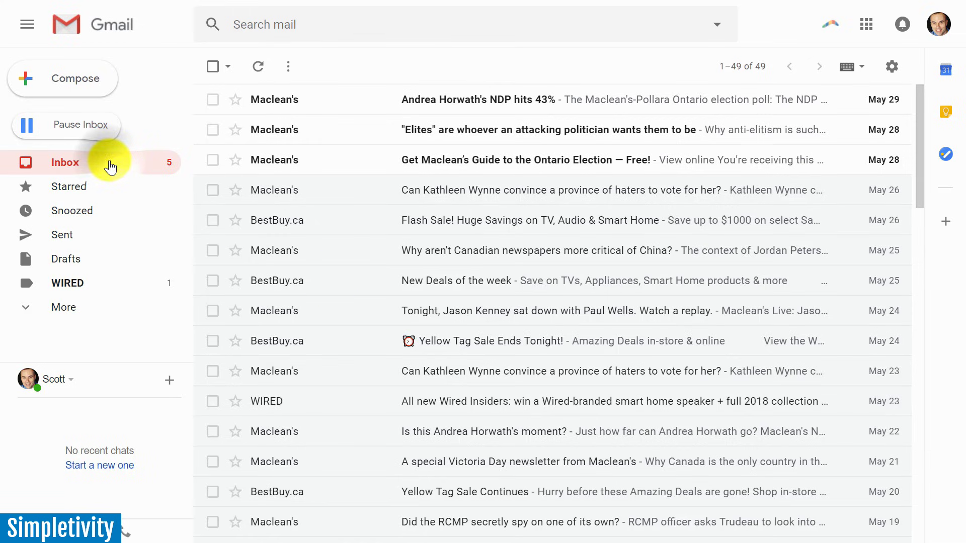
scroll(332, 293, "down", 3)
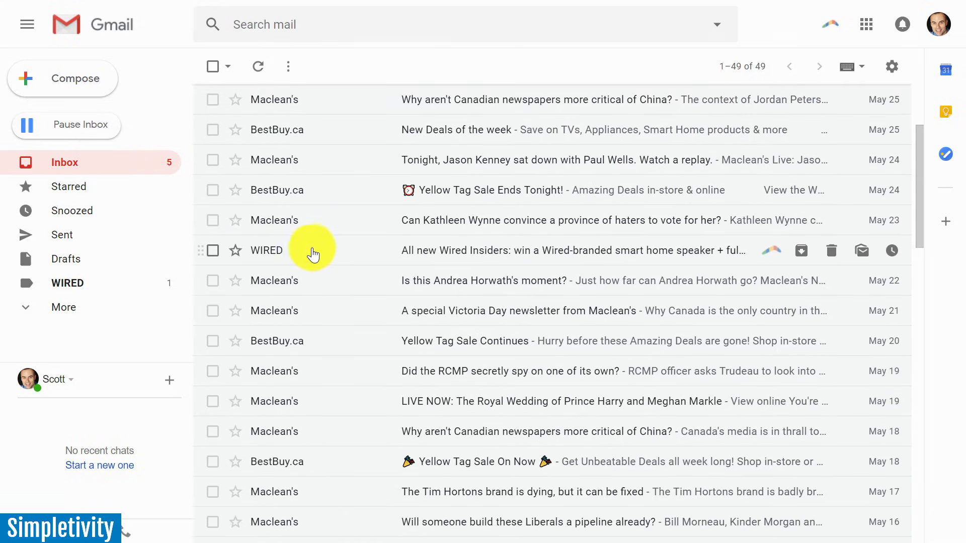
scroll(318, 254, "down", 2)
scroll(317, 255, "down", 5)
scroll(318, 255, "down", 5)
scroll(317, 255, "down", 2)
scroll(319, 254, "up", 10)
scroll(319, 254, "up", 5)
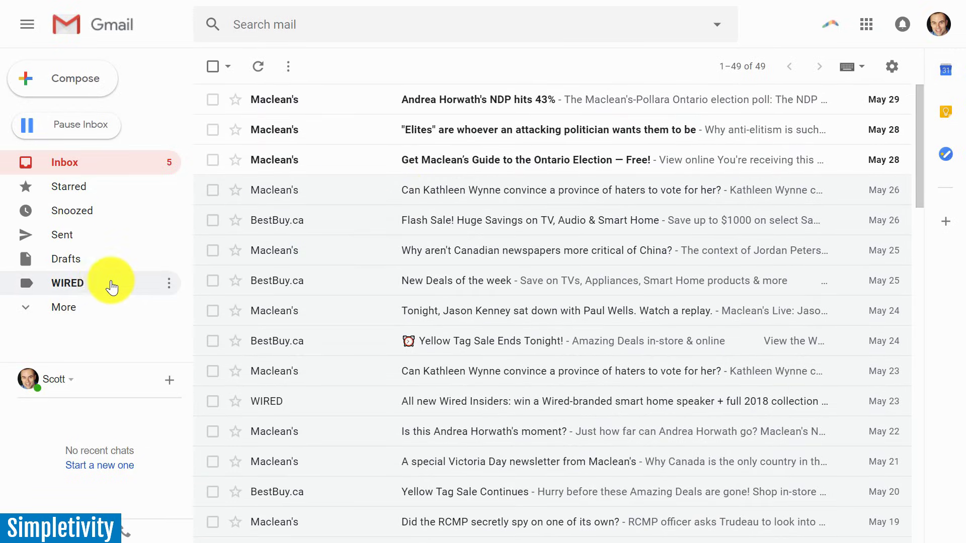
left_click(69, 291)
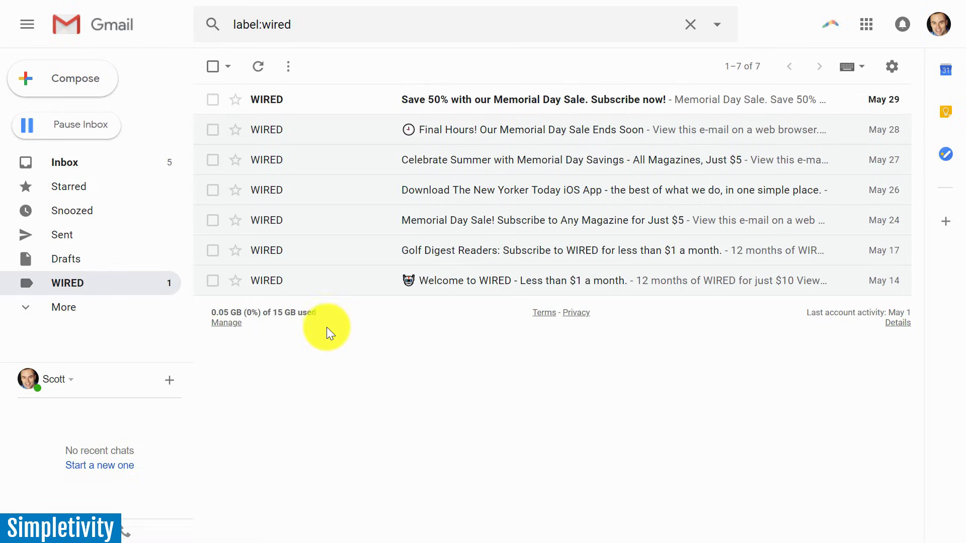
mouse_move(529, 99)
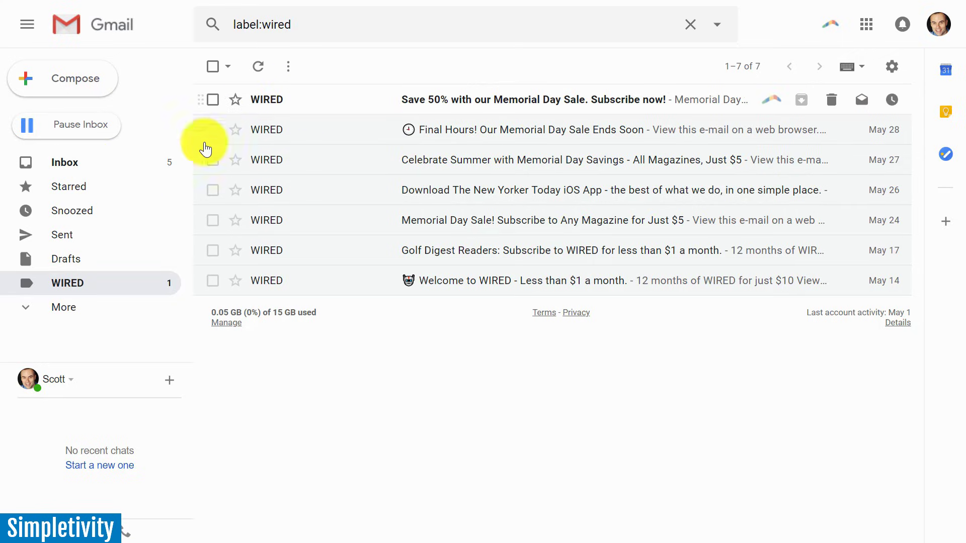
left_click(79, 167)
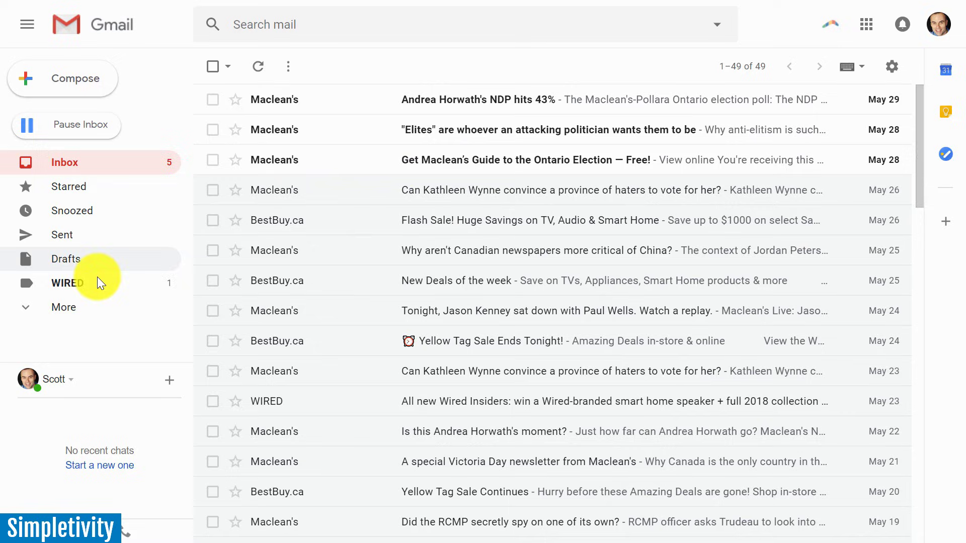
mouse_move(68, 283)
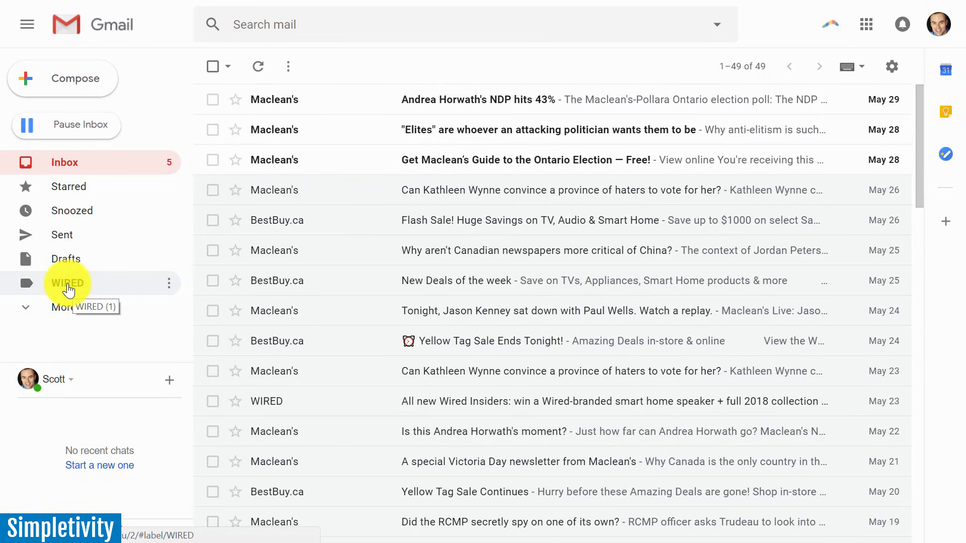
left_click(93, 287)
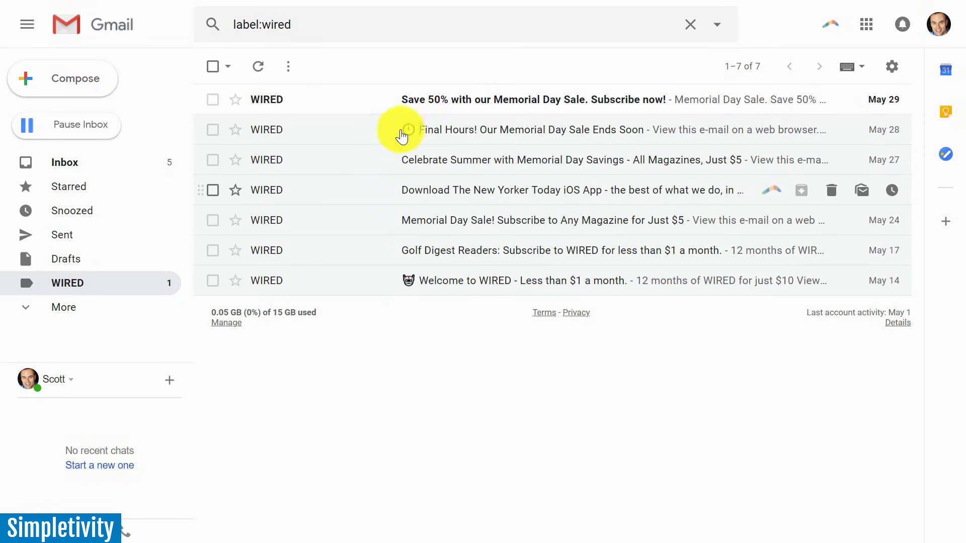
left_click(76, 162)
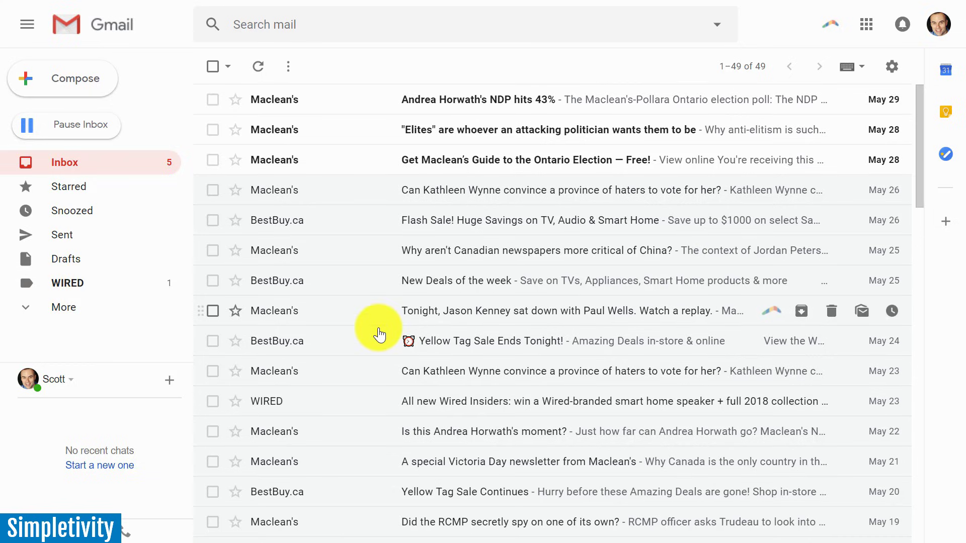
mouse_move(343, 280)
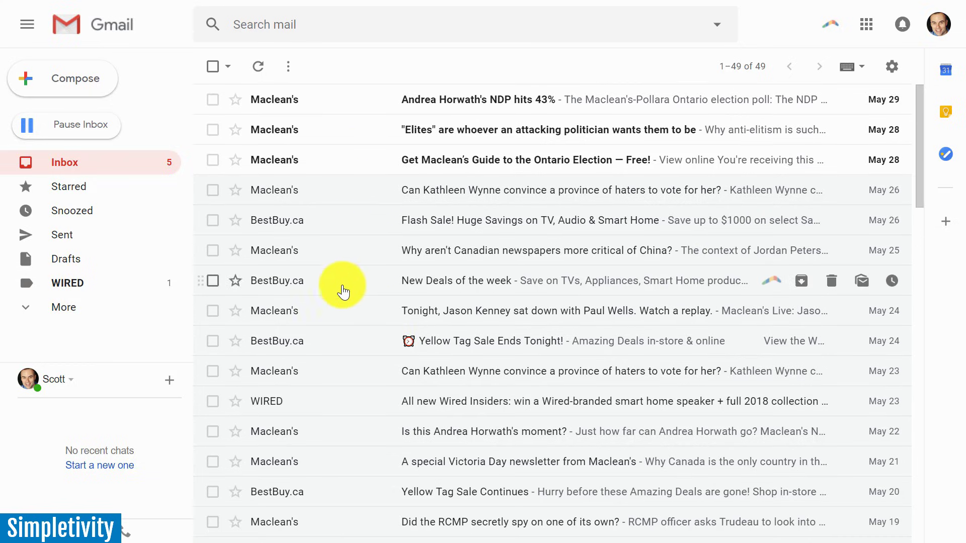
scroll(343, 290, "down", 10)
scroll(344, 290, "up", 10)
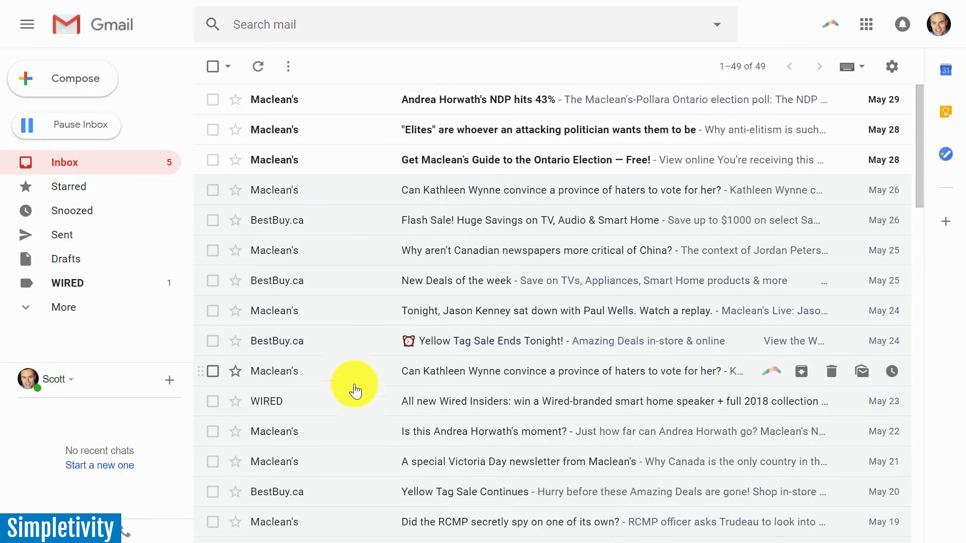
Start 'Filter messages like these' from the Best Buy Flash Sale email, view the matches and clear the search
left_click(329, 220)
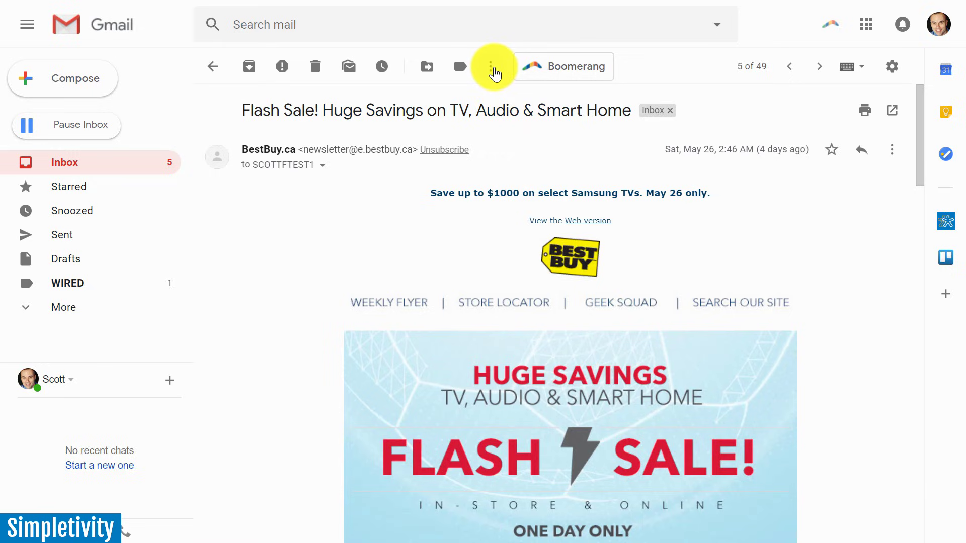
left_click(495, 72)
left_click(581, 214)
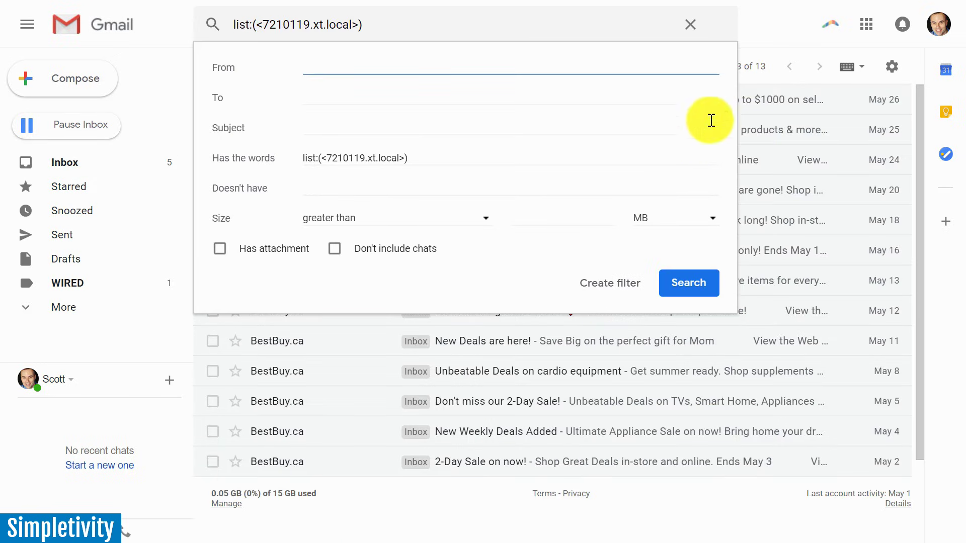
left_click(775, 14)
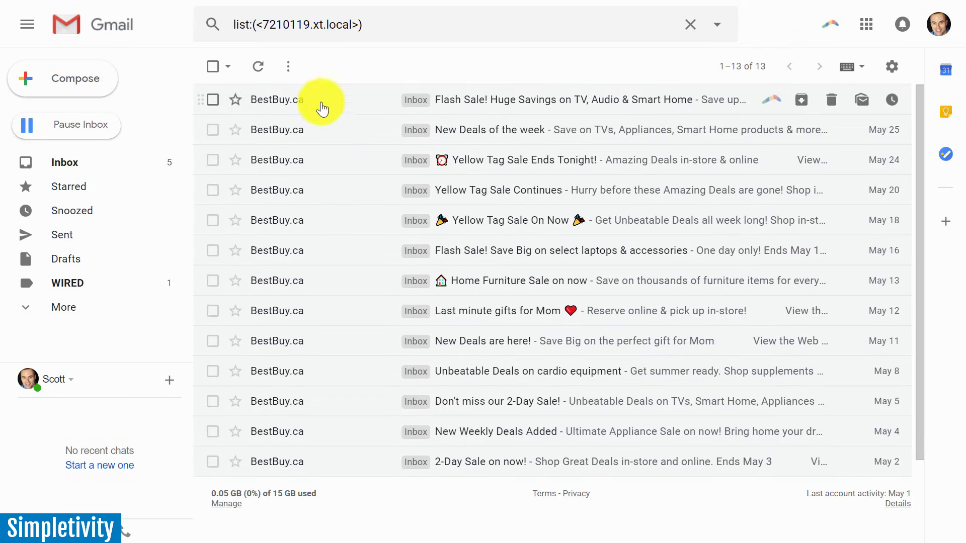
left_click(690, 24)
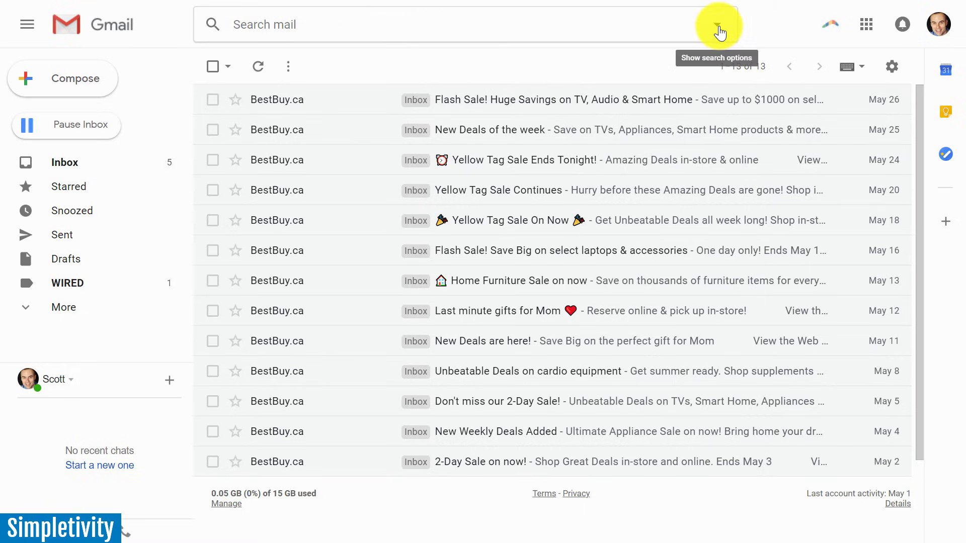
Copy @e.bestbuy.ca from the New Deals of the week sender and search the mailbox for it
left_click(336, 130)
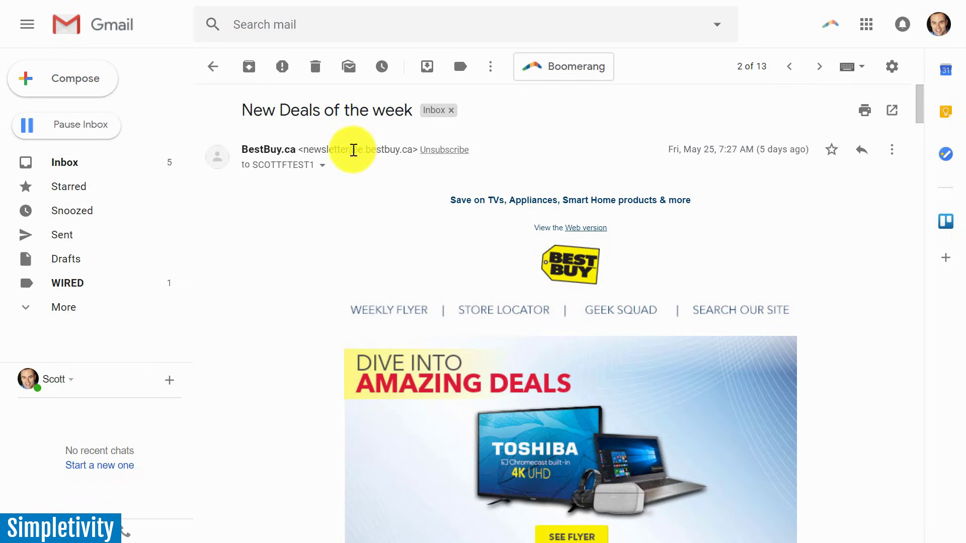
left_click_drag(353, 150, 408, 155)
key("ctrl+c")
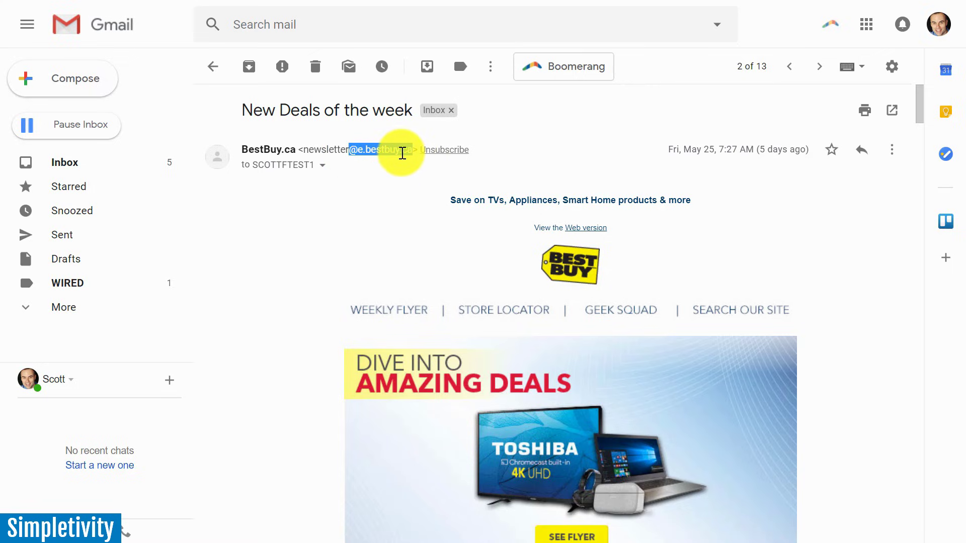
left_click(266, 25)
key("ctrl+v")
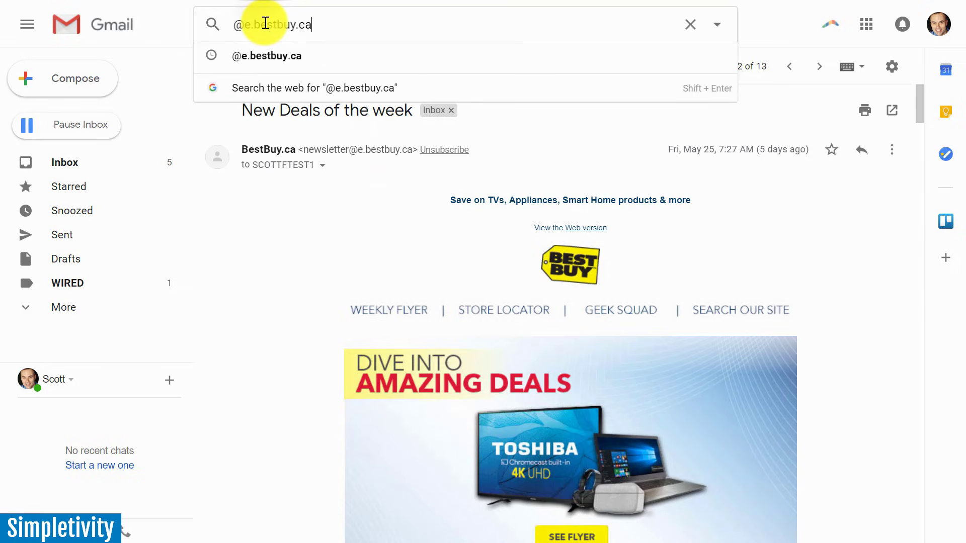
key("Return")
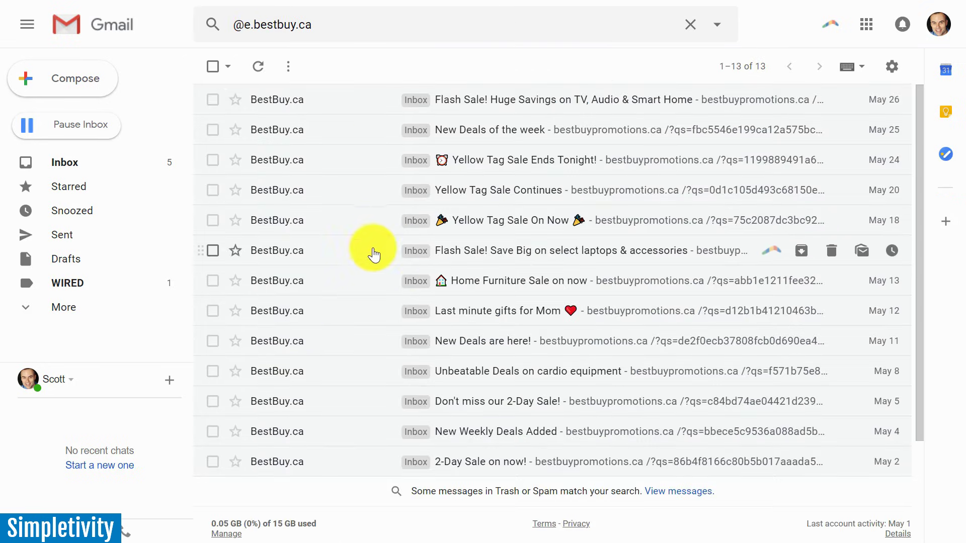
mouse_move(560, 99)
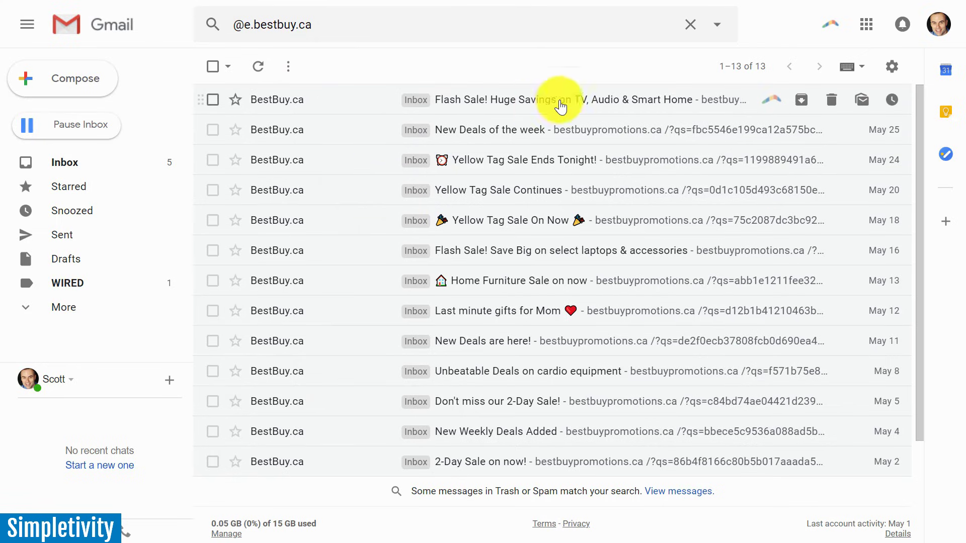
Move @e.bestbuy.ca from the Has the words criterion into the From criterion
left_click(719, 27)
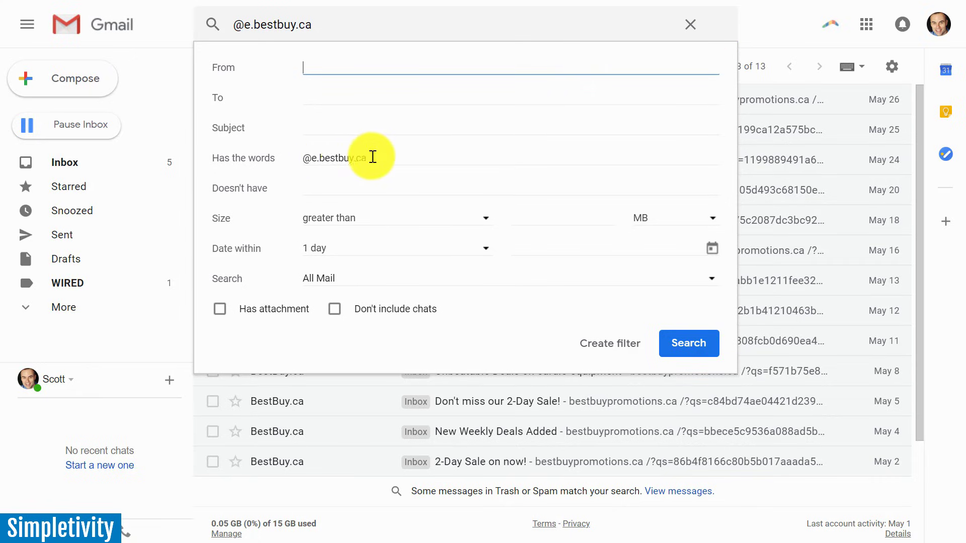
left_click_drag(369, 158, 295, 156)
key("BackSpace")
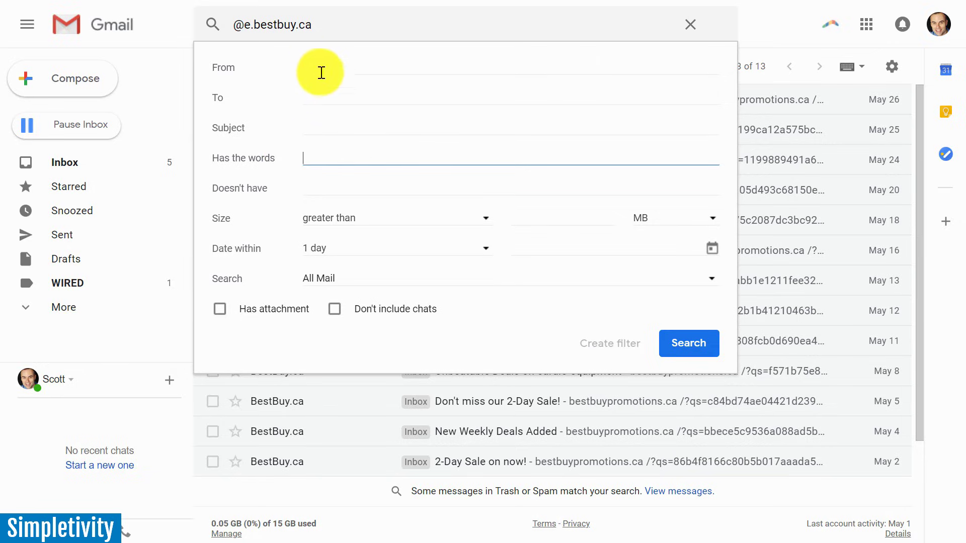
left_click(318, 67)
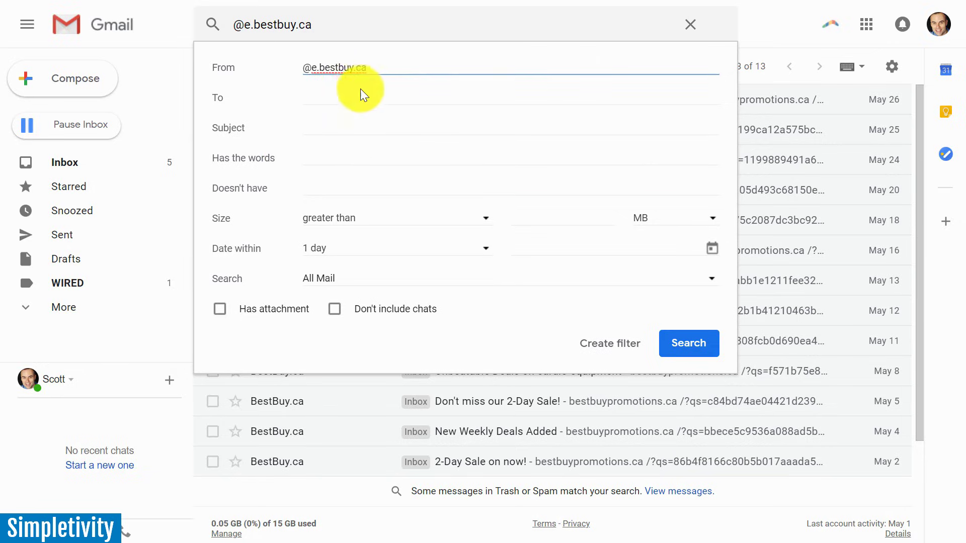
left_click_drag(323, 72, 374, 66)
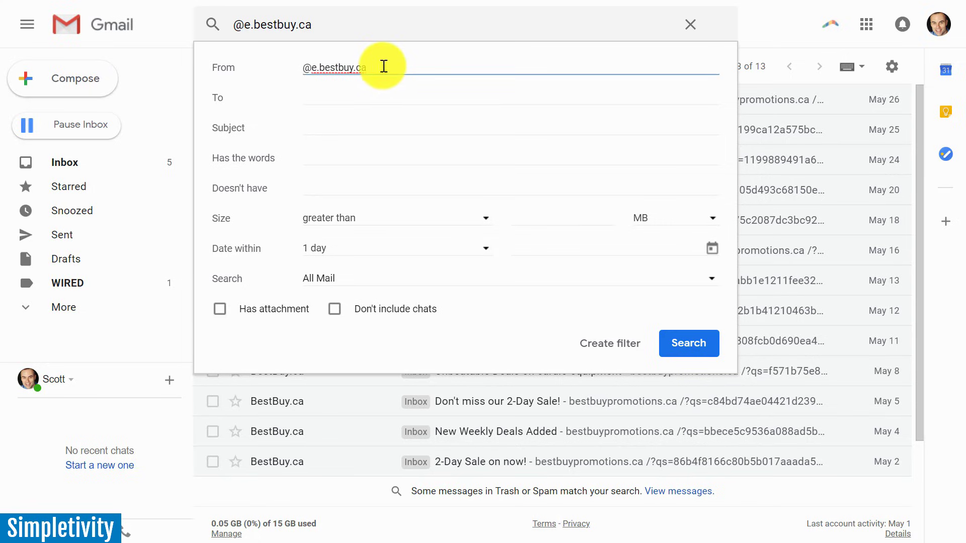
left_click(385, 66)
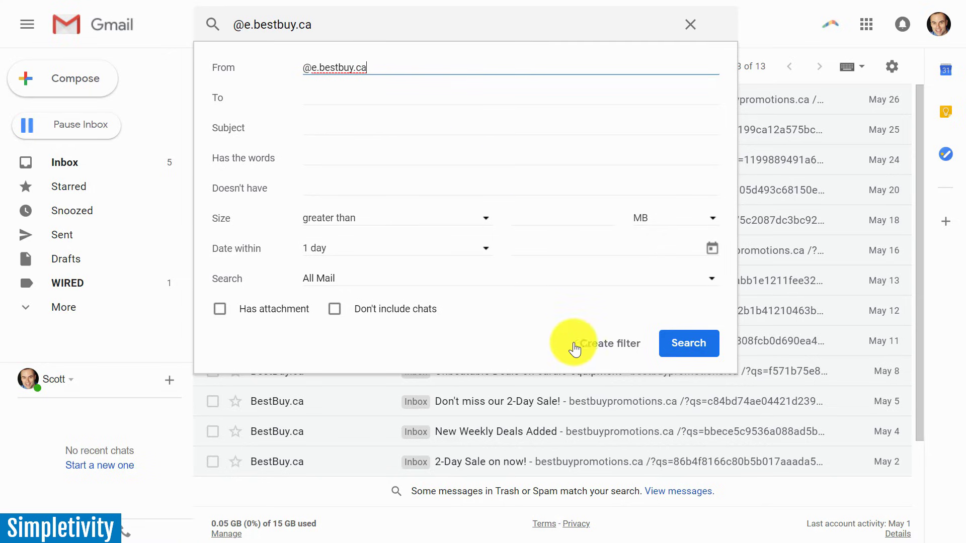
Set the filter to apply a newly created Best Buy label
left_click(610, 350)
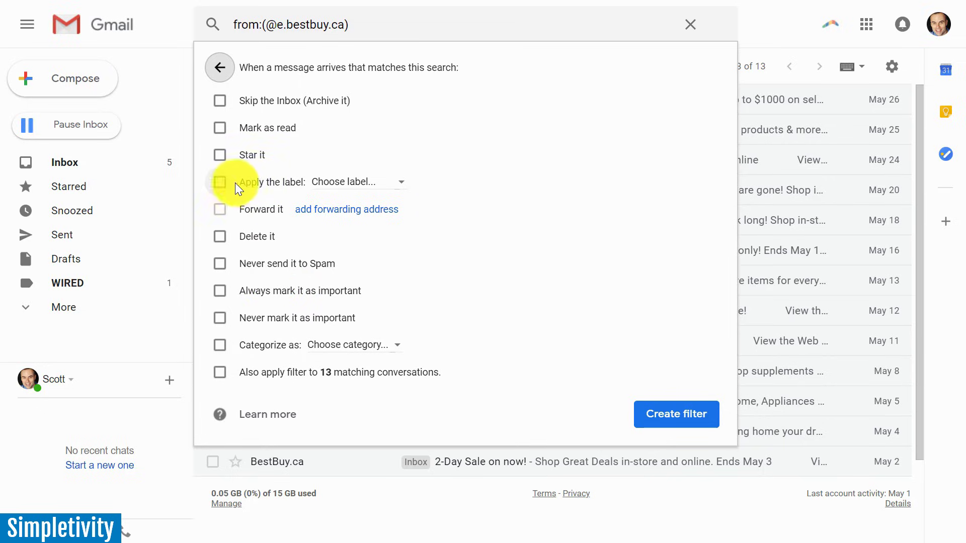
left_click(218, 183)
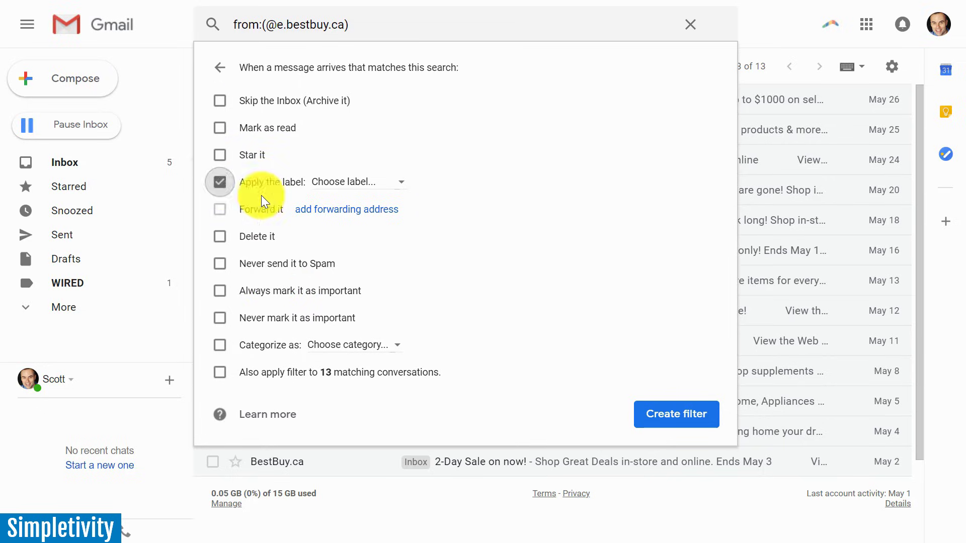
left_click(395, 182)
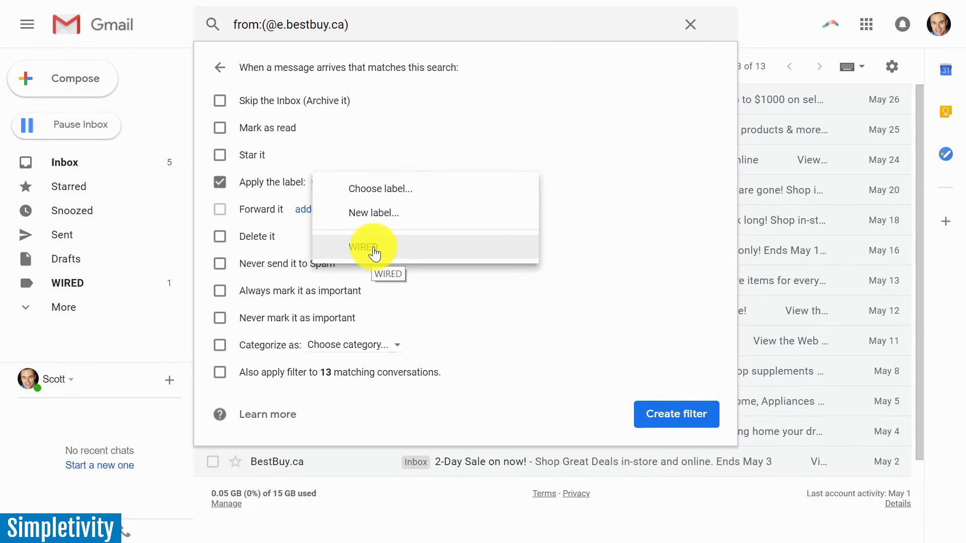
left_click(377, 218)
type("Best B")
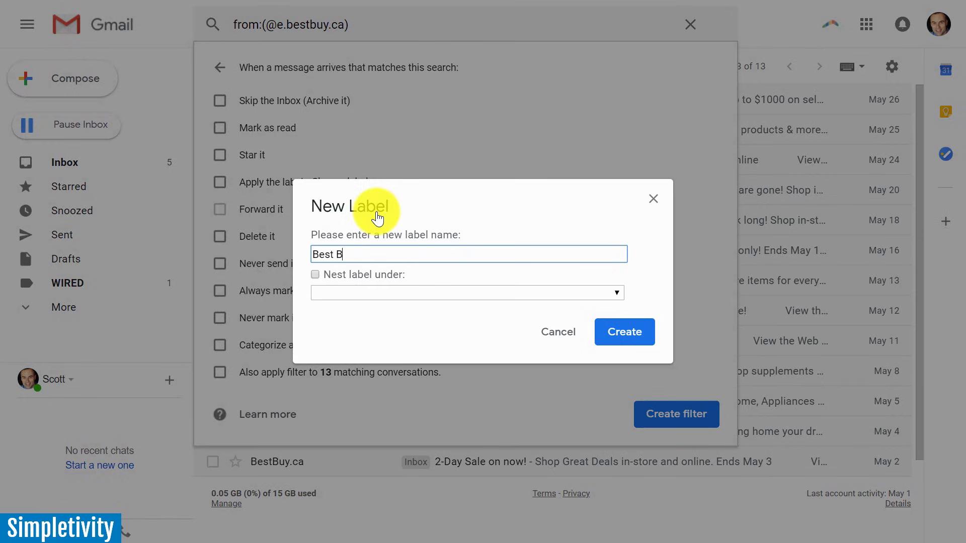
type("uy")
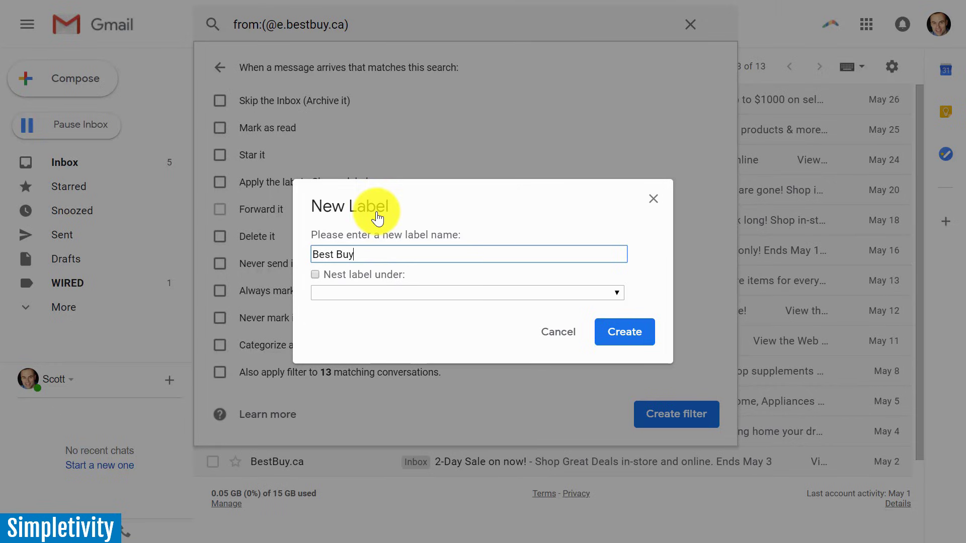
left_click(613, 334)
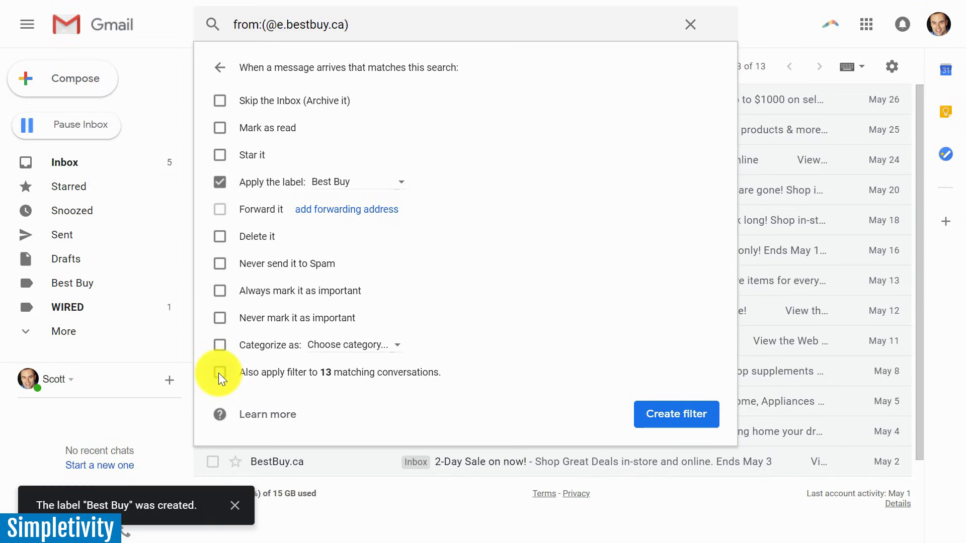
Also apply the filter to the 13 matching conversations and create it
left_click(218, 373)
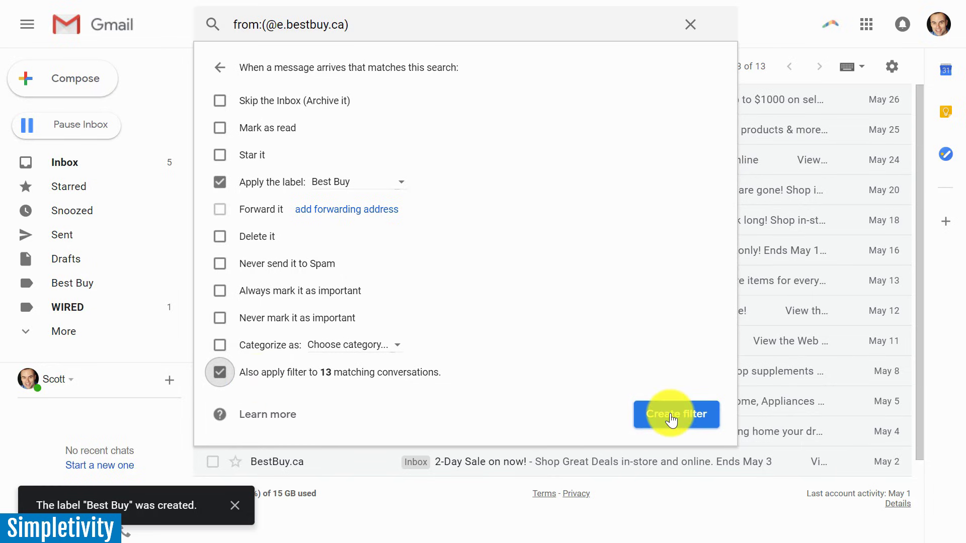
left_click(671, 420)
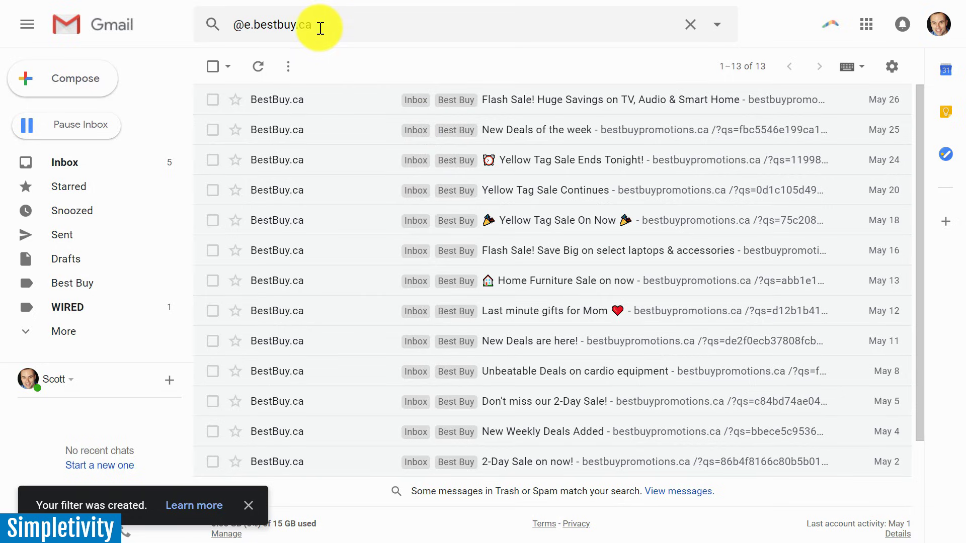
Leave the Best Buy search results and return to the full inbox
left_click(333, 24)
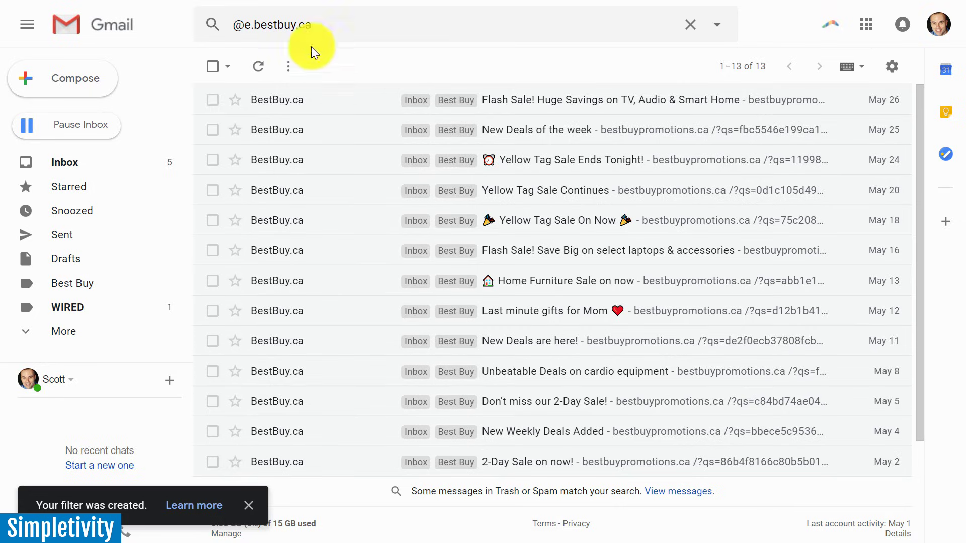
mouse_move(528, 100)
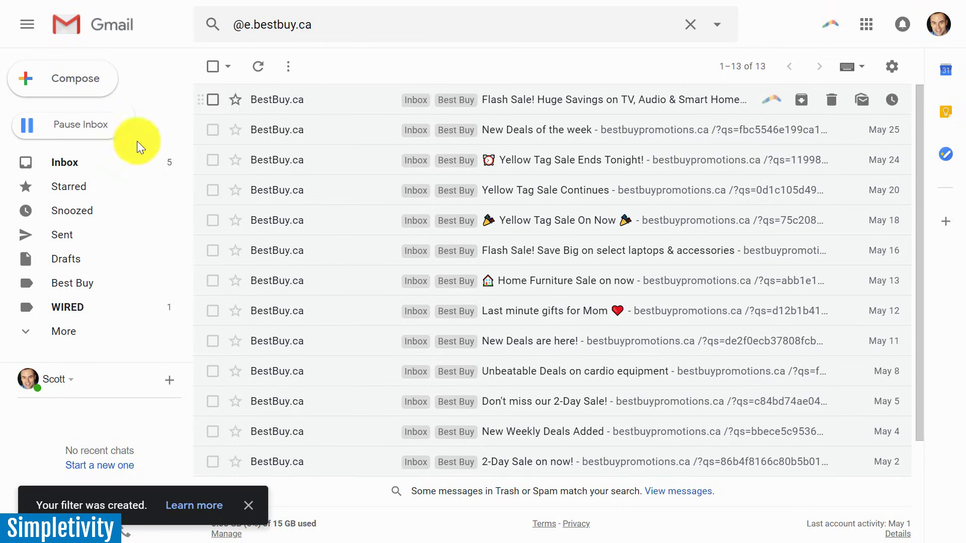
left_click(68, 163)
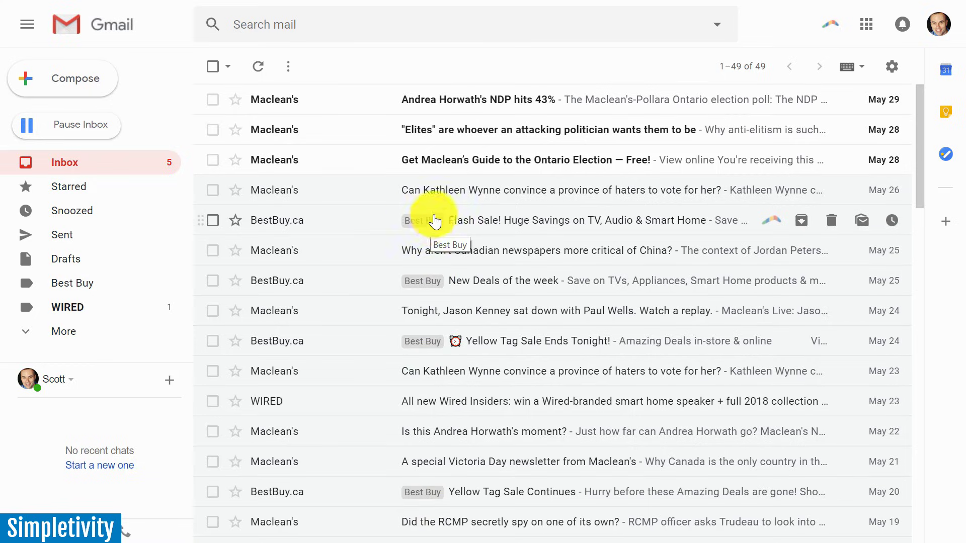
mouse_move(72, 284)
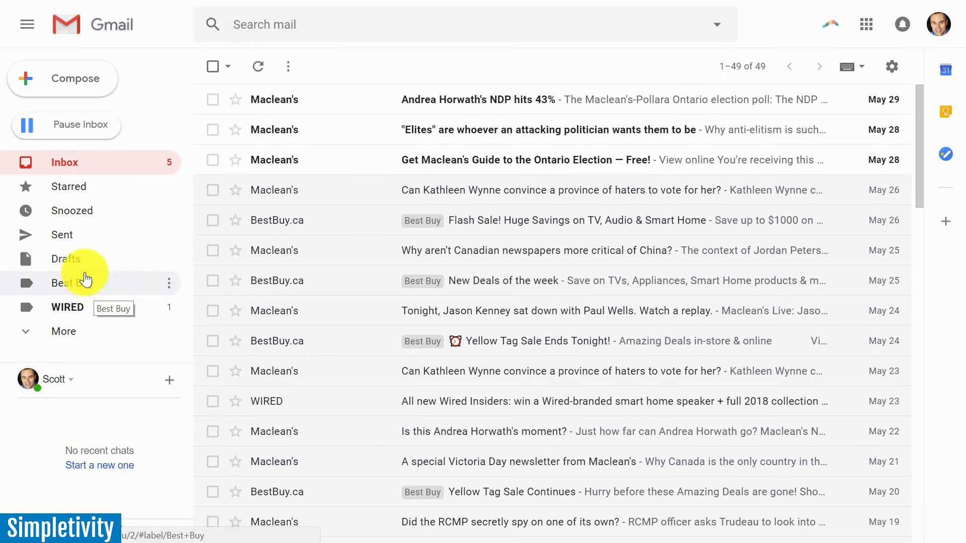
Set the Best Buy label colour to red from its options menu and check the inbox
left_click(169, 283)
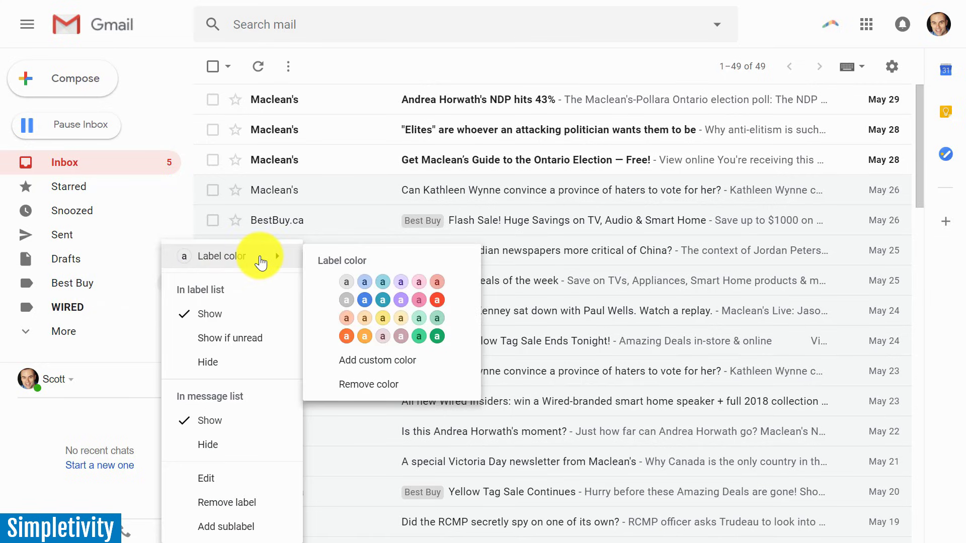
mouse_move(222, 257)
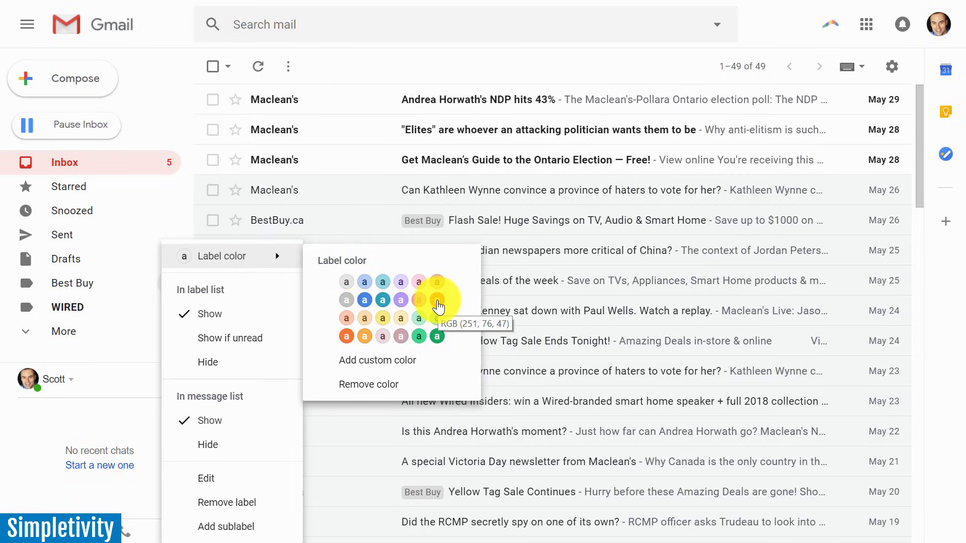
left_click(438, 305)
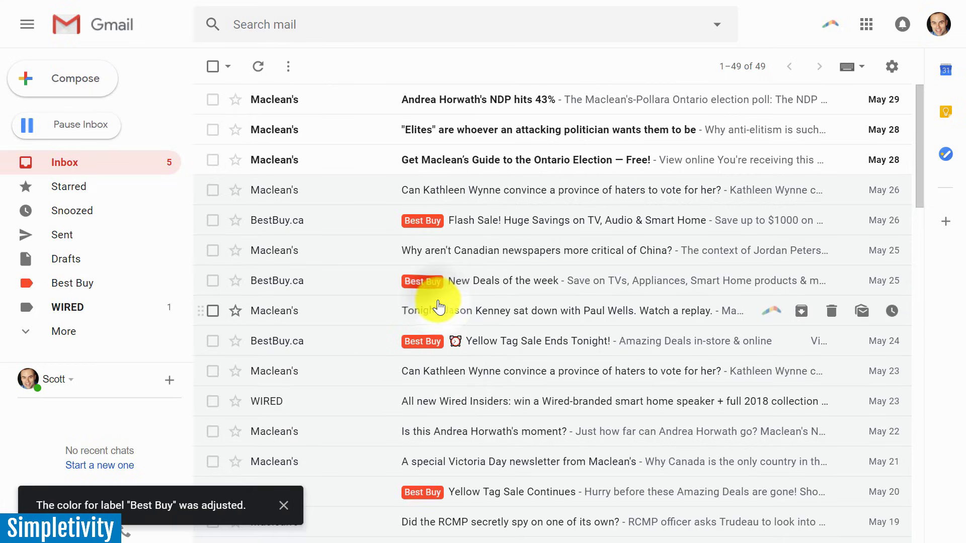
scroll(539, 285, "down", 3)
scroll(540, 286, "down", 5)
scroll(542, 289, "down", 3)
scroll(542, 288, "down", 5)
scroll(542, 289, "down", 1)
scroll(542, 288, "up", 6)
scroll(542, 288, "up", 10)
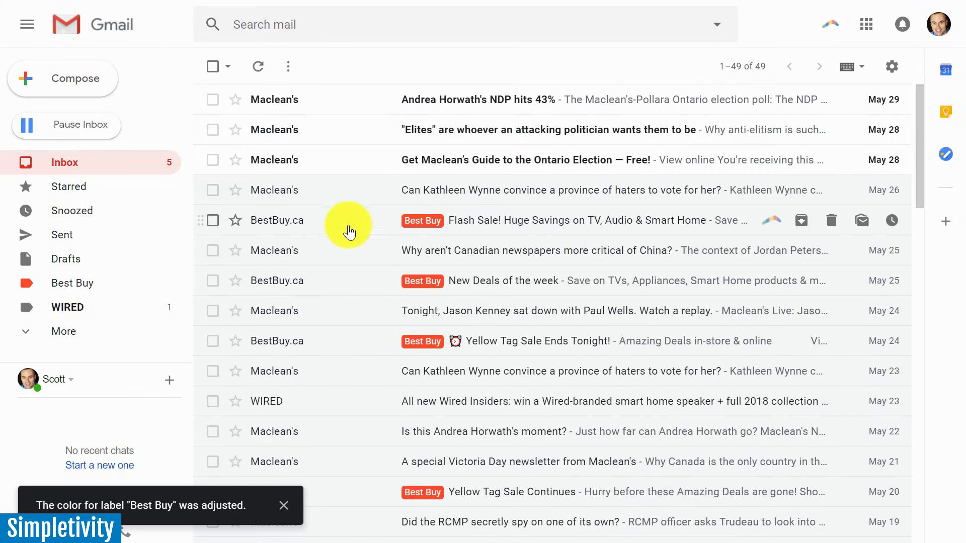
scroll(459, 273, "down", 3)
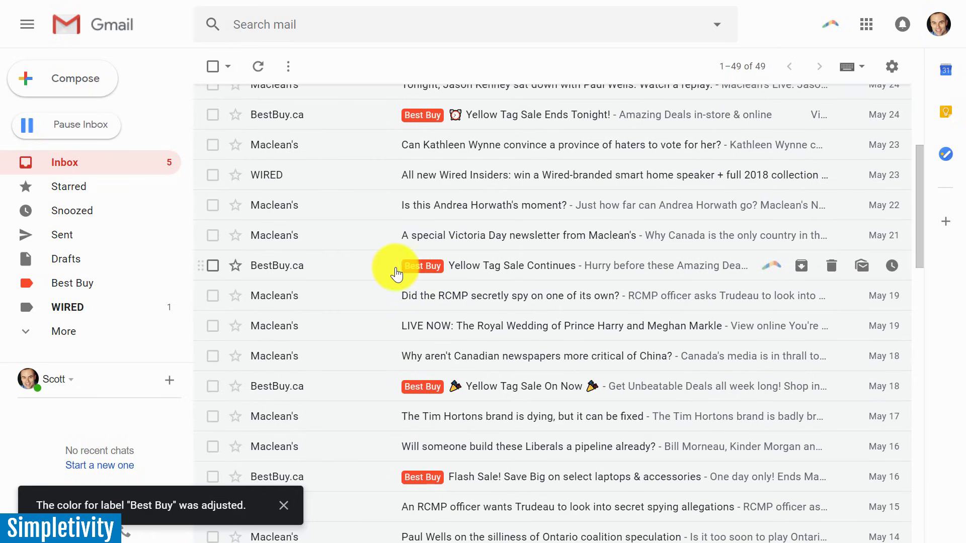
scroll(371, 275, "up", 3)
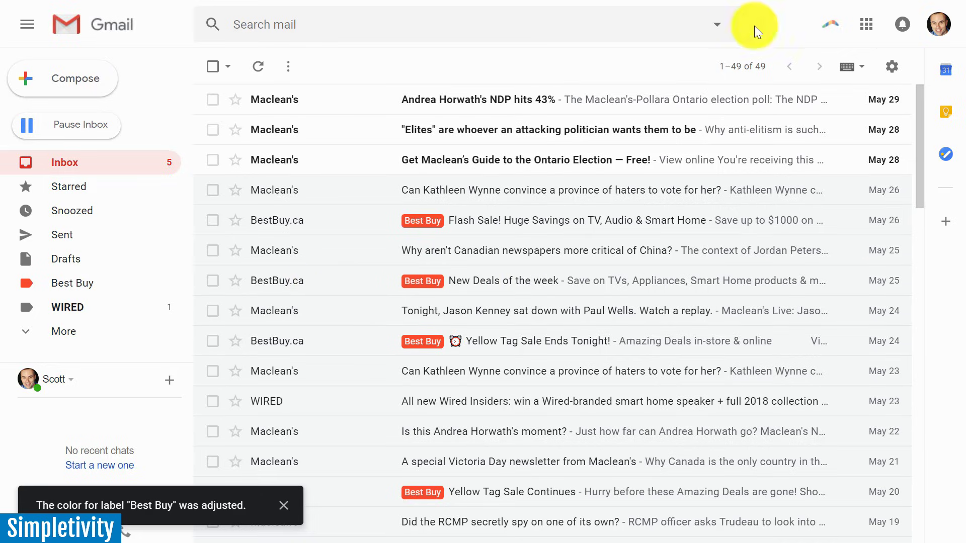
left_click(719, 24)
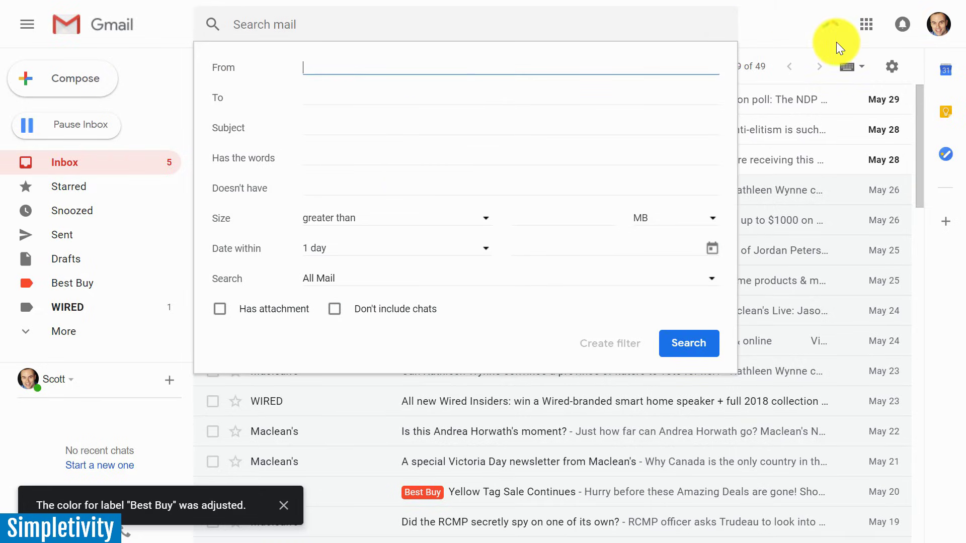
left_click(772, 24)
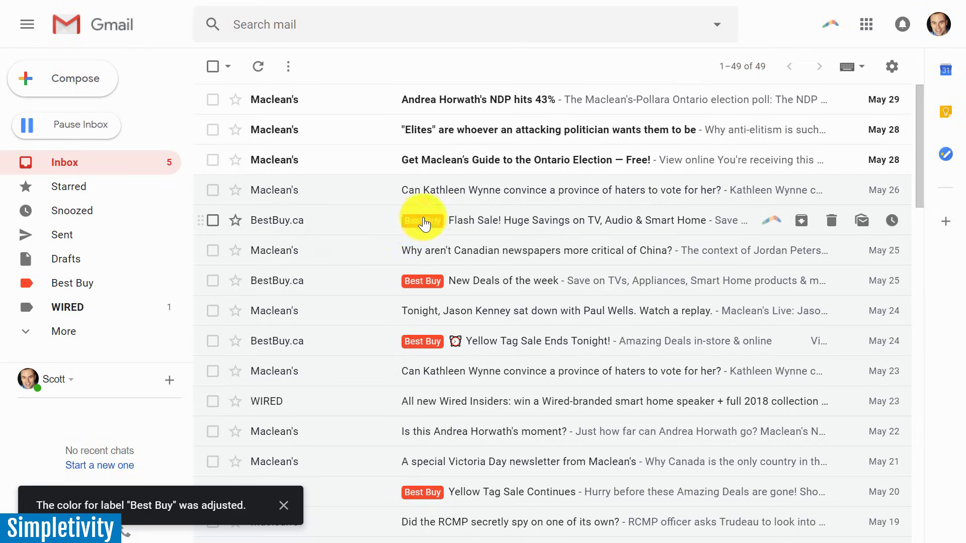